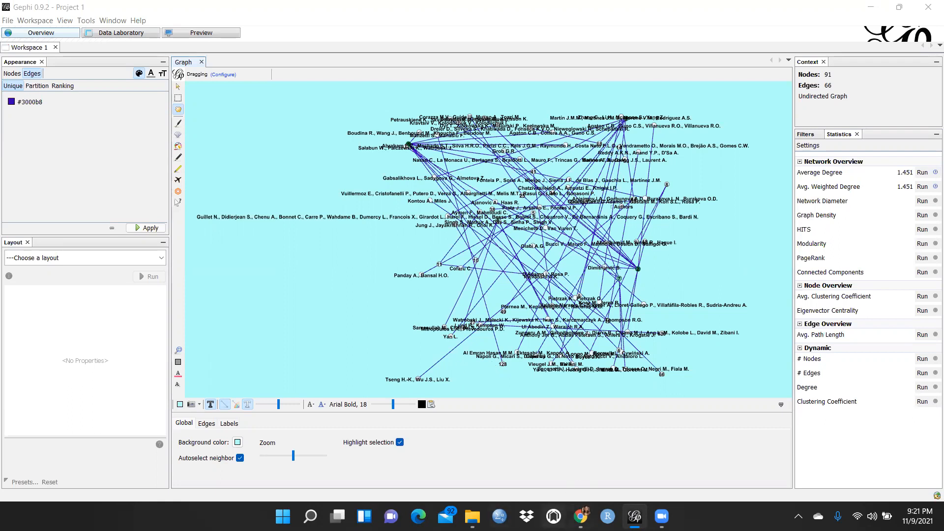
# - In Chrome, search the web for "gephi download" and download Gephi 0.9.2 for Windows from the official download page
pyautogui.click(580, 516)
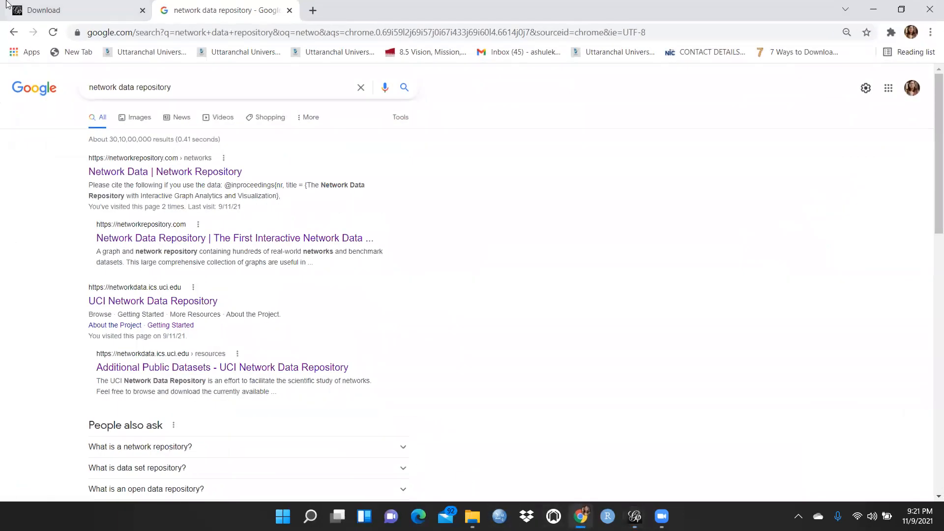
pyautogui.click(109, 12)
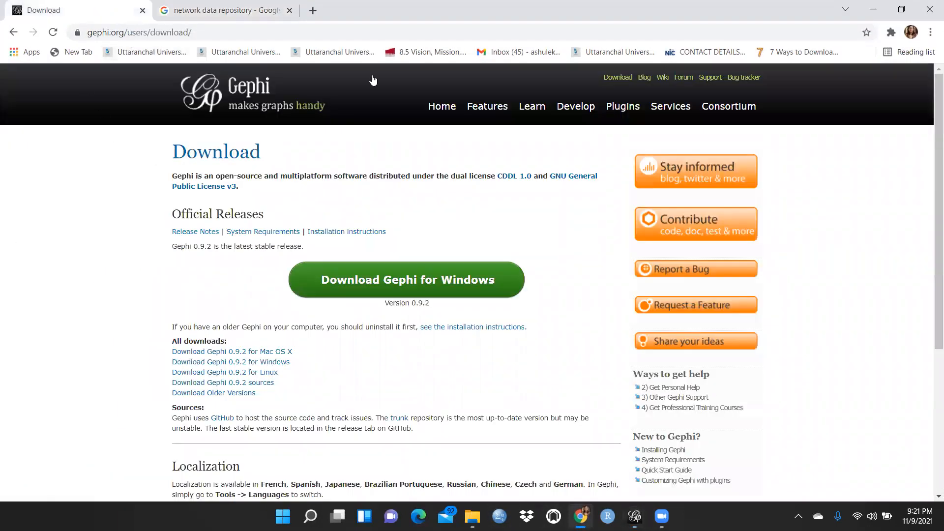
pyautogui.hotkey('ctrl', 't')
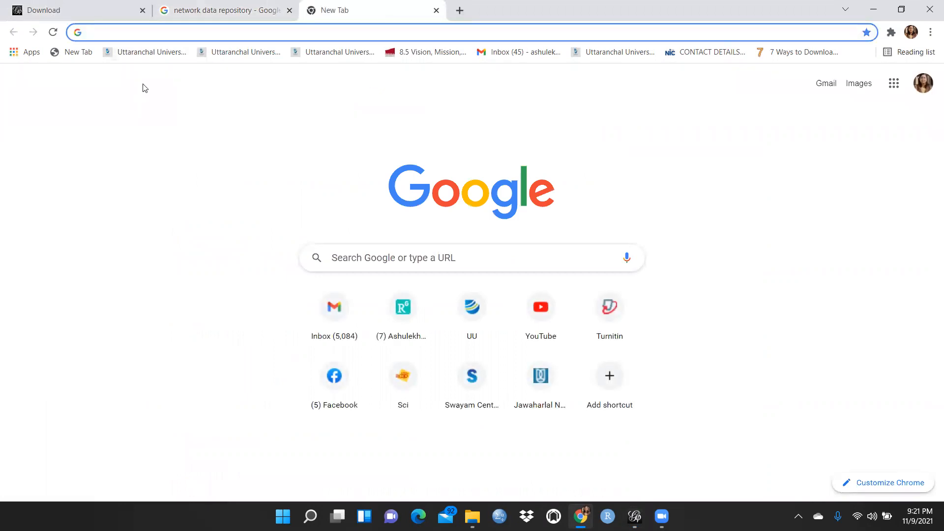
pyautogui.write('Gephi')
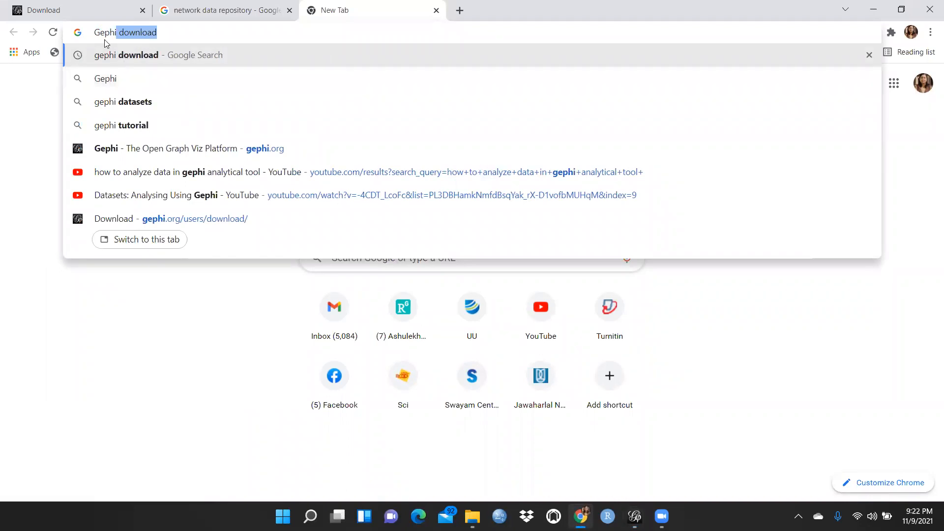
pyautogui.click(165, 32)
pyautogui.press('Return')
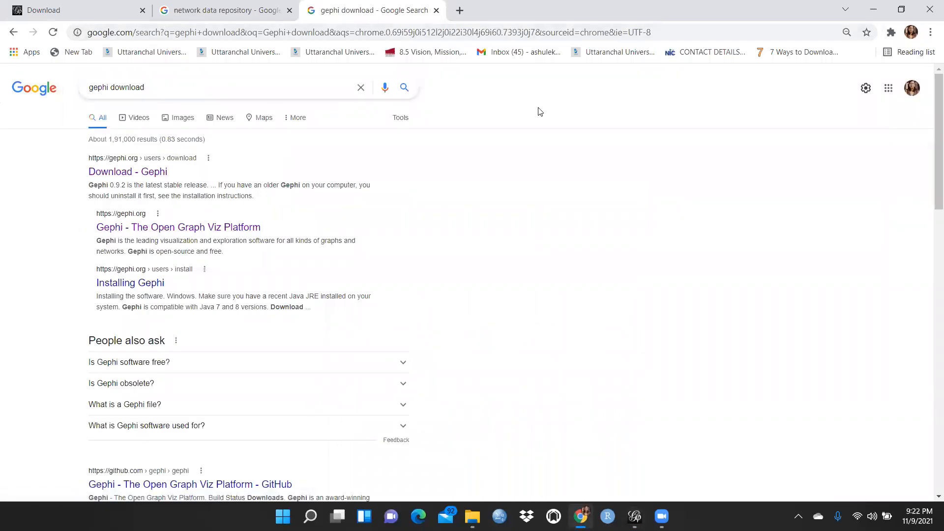
pyautogui.click(109, 175)
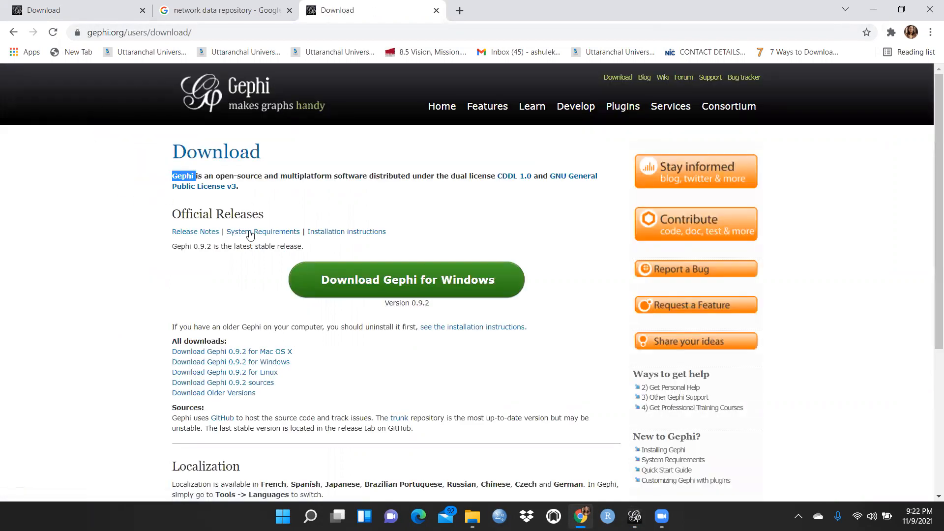
pyautogui.click(413, 286)
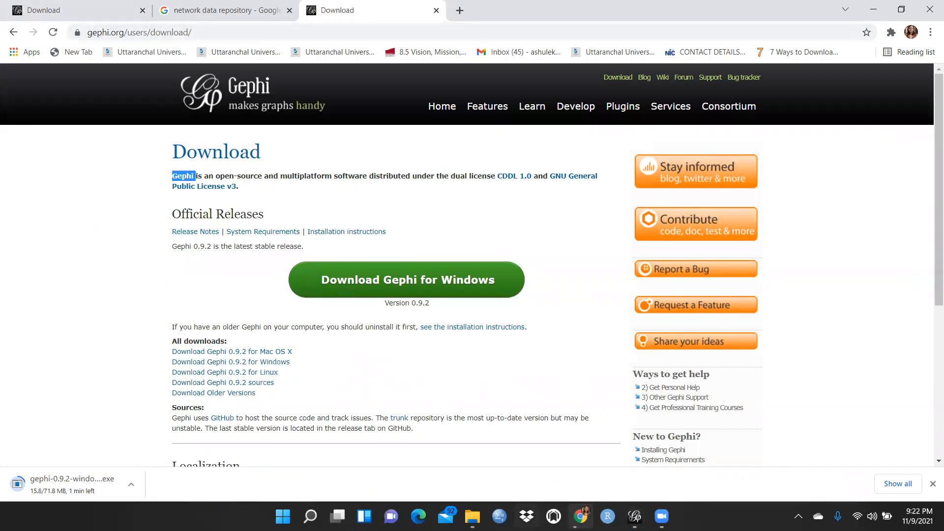
# - Switch back to Gephi and start a new project, saving the current project in Documents as "network"
pyautogui.click(635, 516)
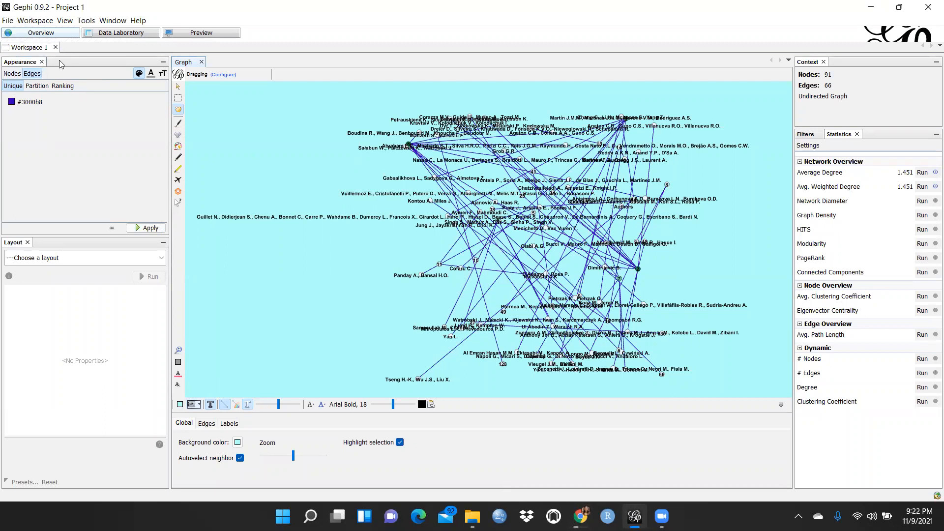
pyautogui.click(6, 20)
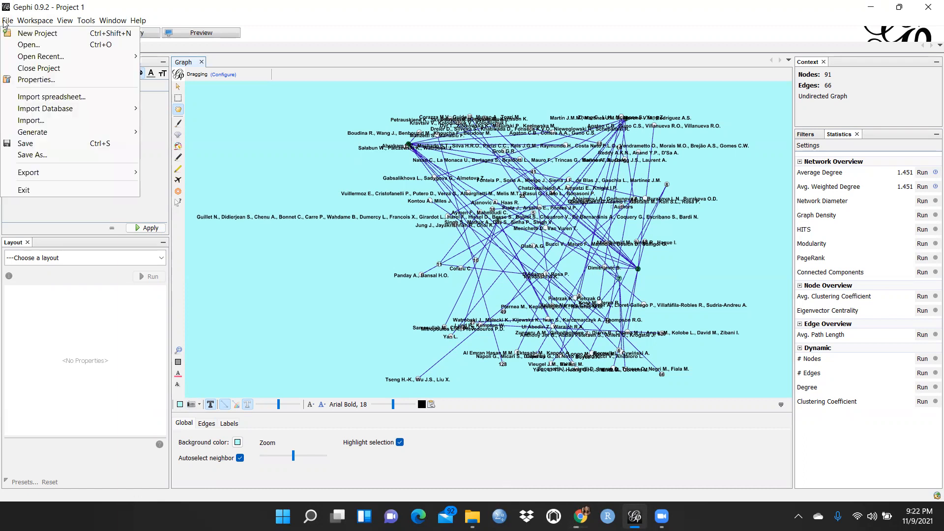
pyautogui.click(39, 34)
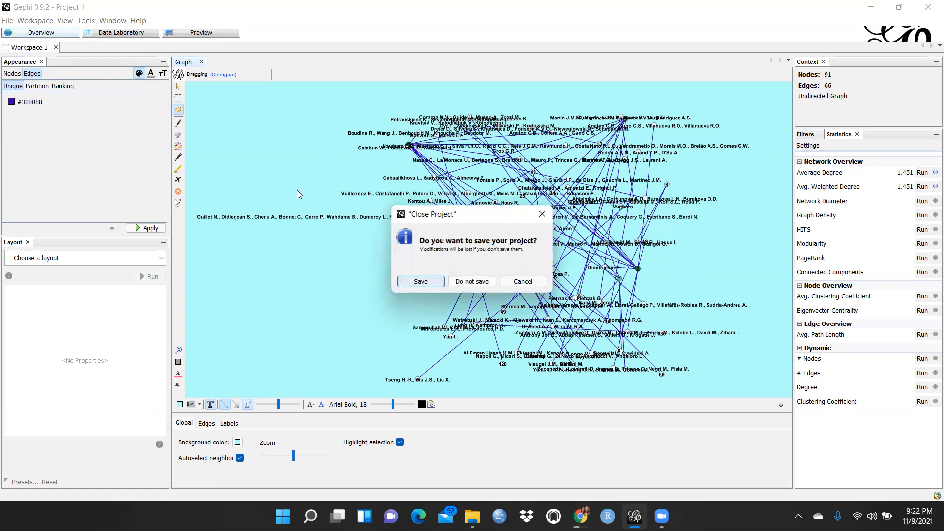
pyautogui.click(421, 282)
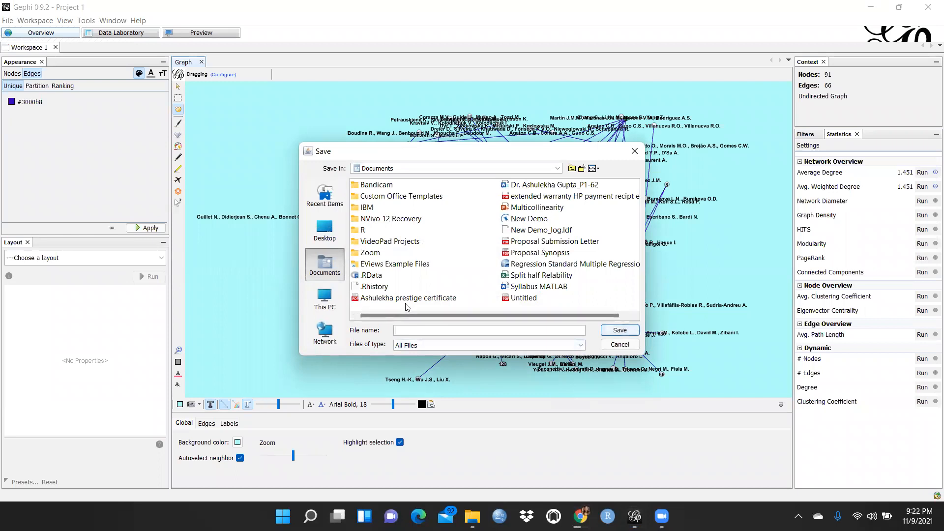
pyautogui.write('network')
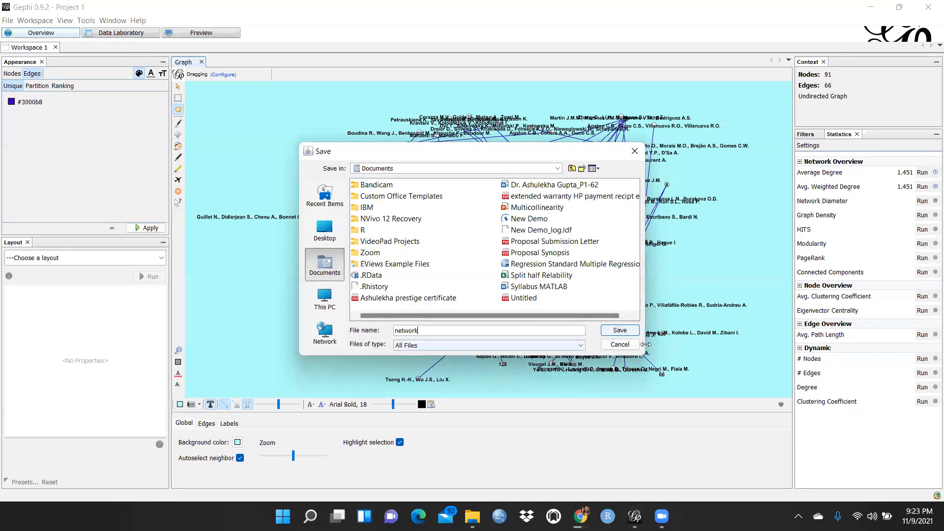
pyautogui.click(621, 331)
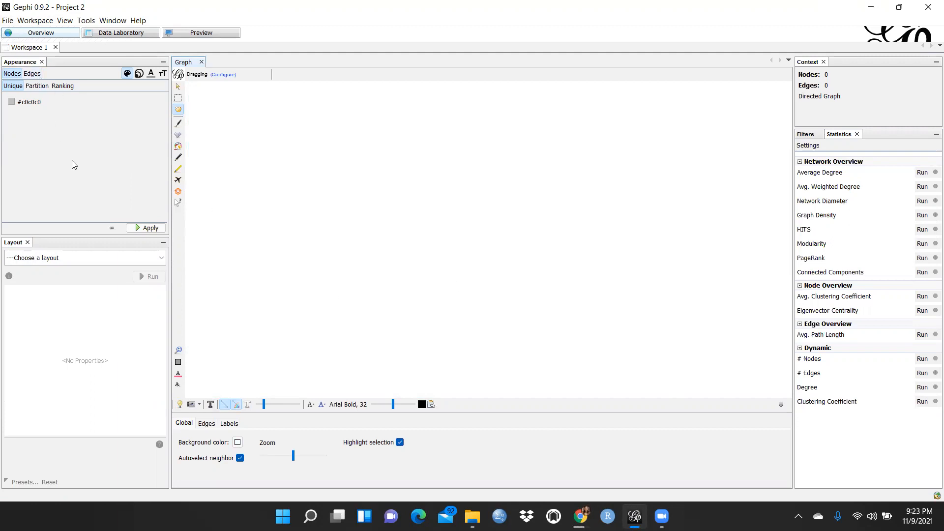
# - Start opening a file, browse to the Documents folder and examine the list of supported file types
pyautogui.click(8, 20)
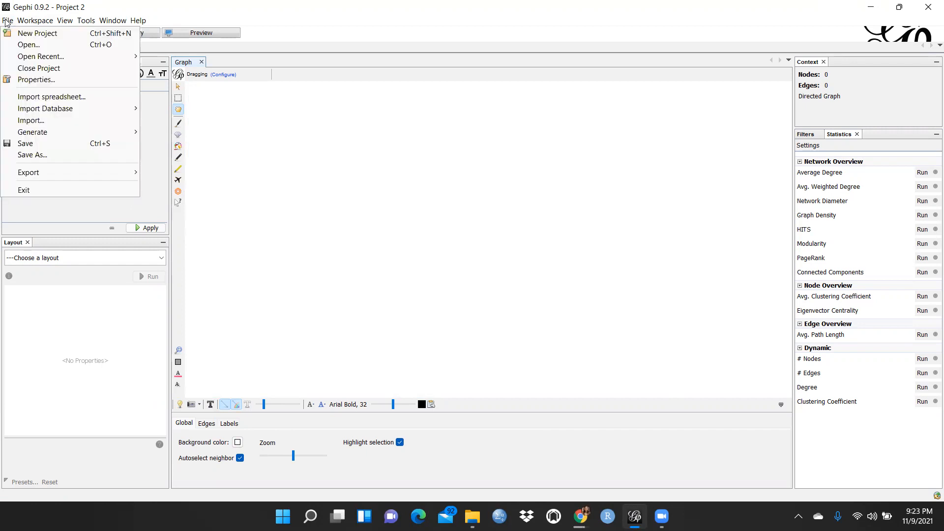
pyautogui.click(20, 46)
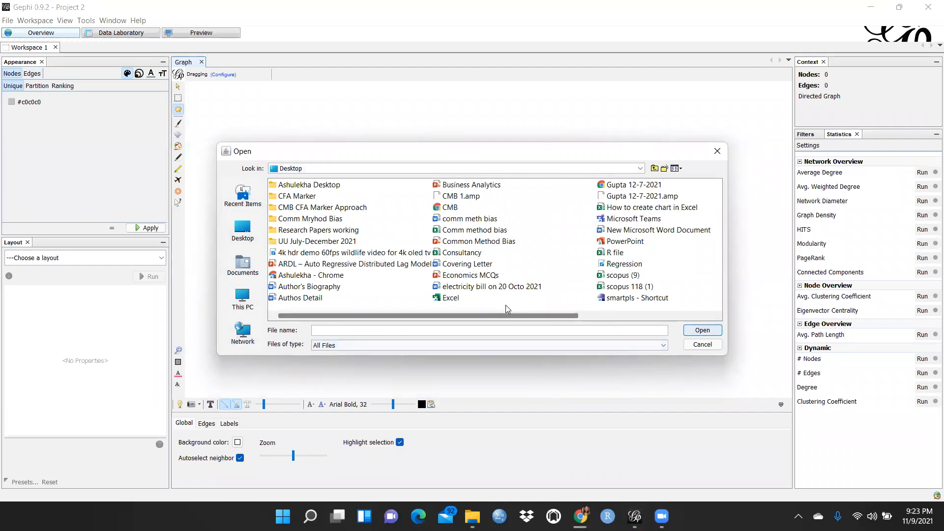
pyautogui.click(662, 347)
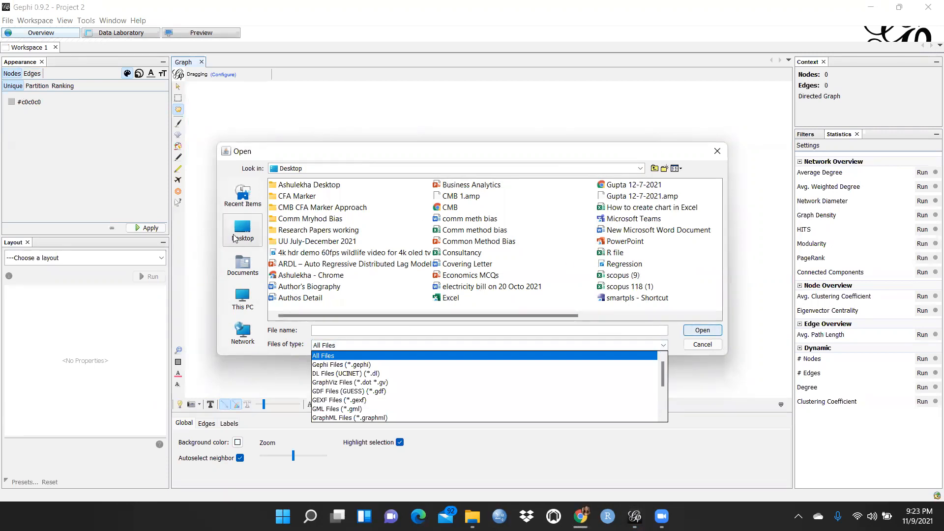
pyautogui.click(243, 265)
pyautogui.click(243, 265)
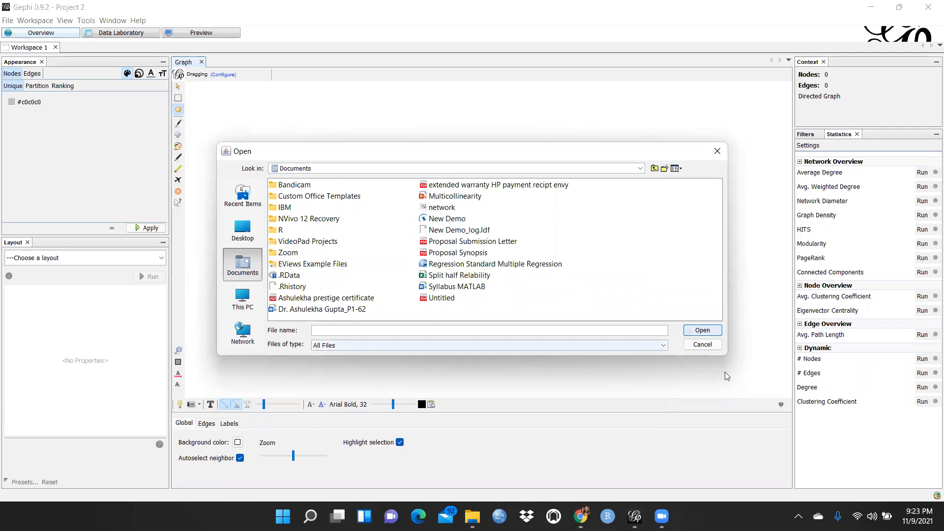
pyautogui.click(664, 345)
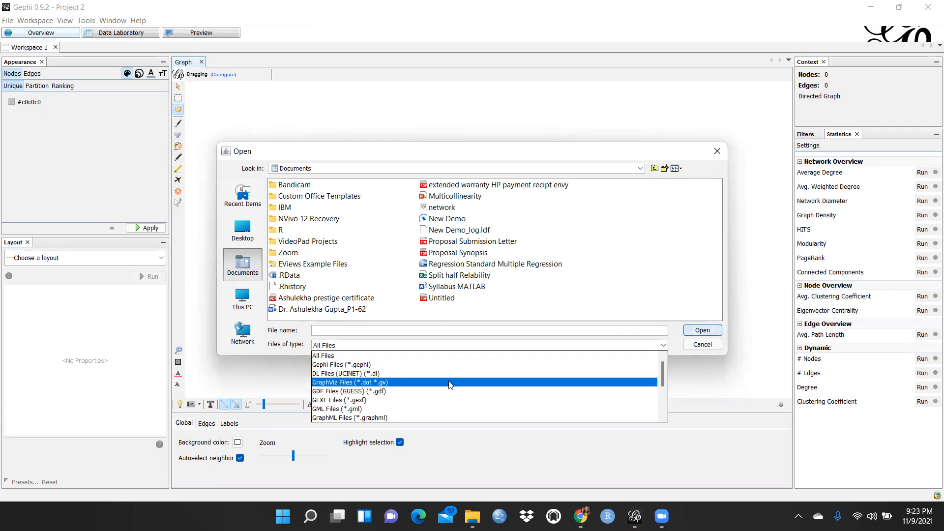
pyautogui.scroll(-1, 427, 396)
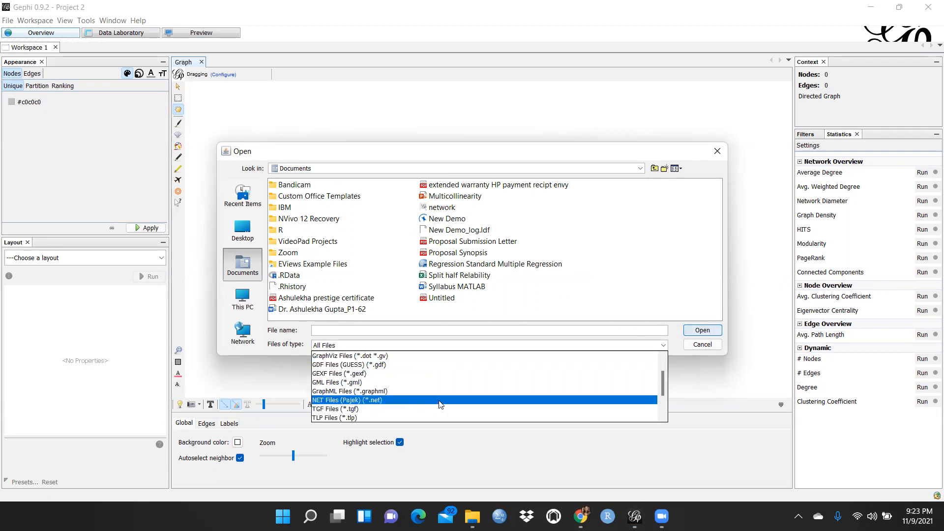
pyautogui.scroll(-1, 433, 401)
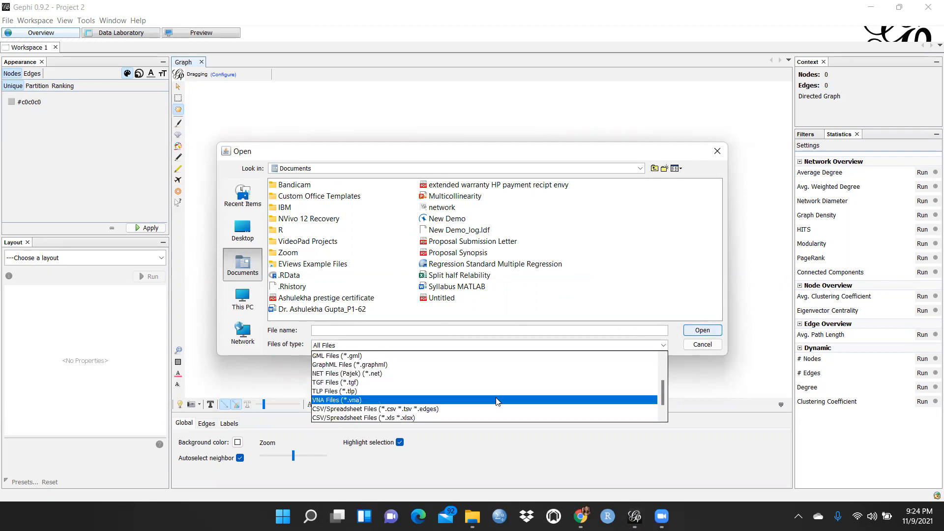
pyautogui.scroll(-1, 497, 401)
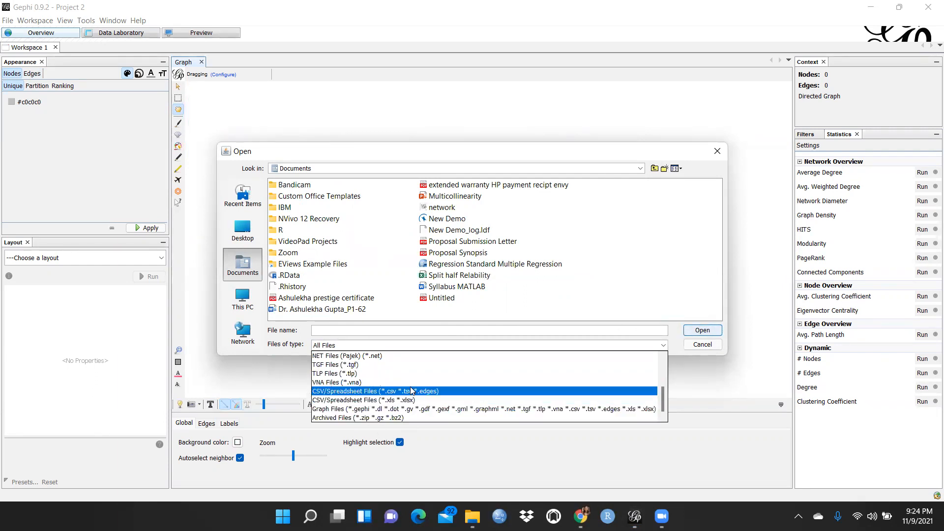
pyautogui.click(616, 256)
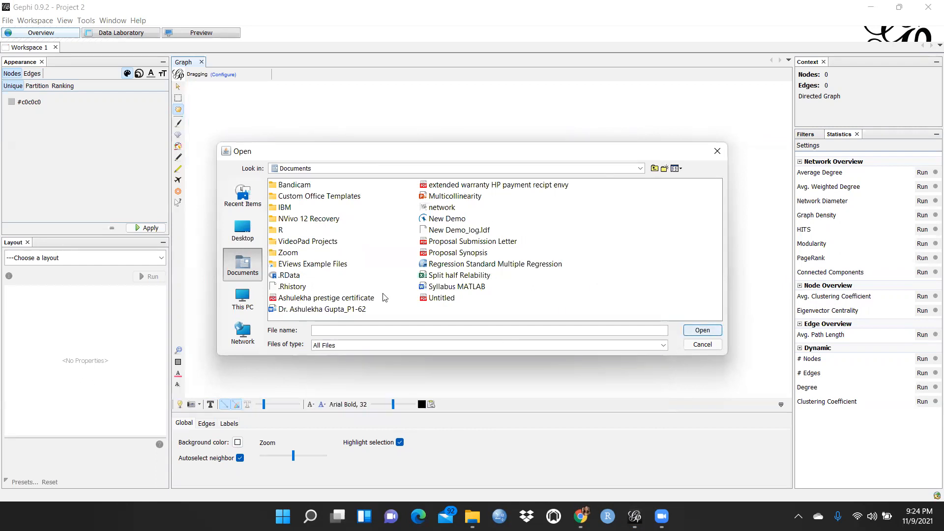
# - Limit the Desktop files to CSV/Spreadsheet Files (*.csv *.tsv *.edges) and open scopus 118 (1).csv
pyautogui.click(245, 229)
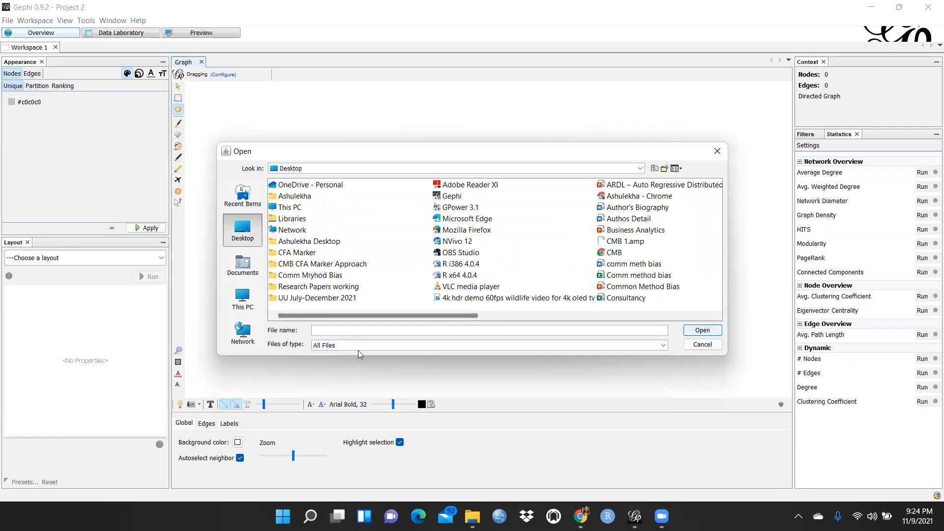
pyautogui.click(667, 347)
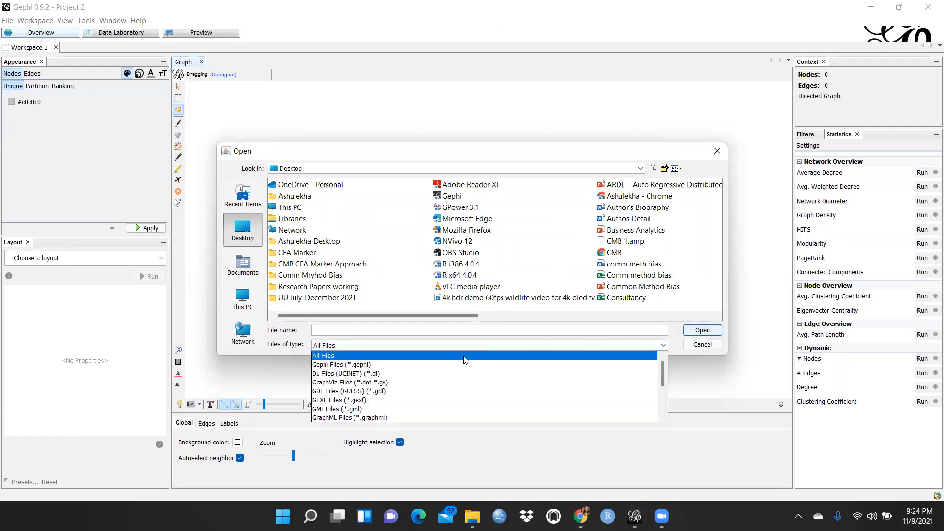
pyautogui.scroll(-3, 356, 419)
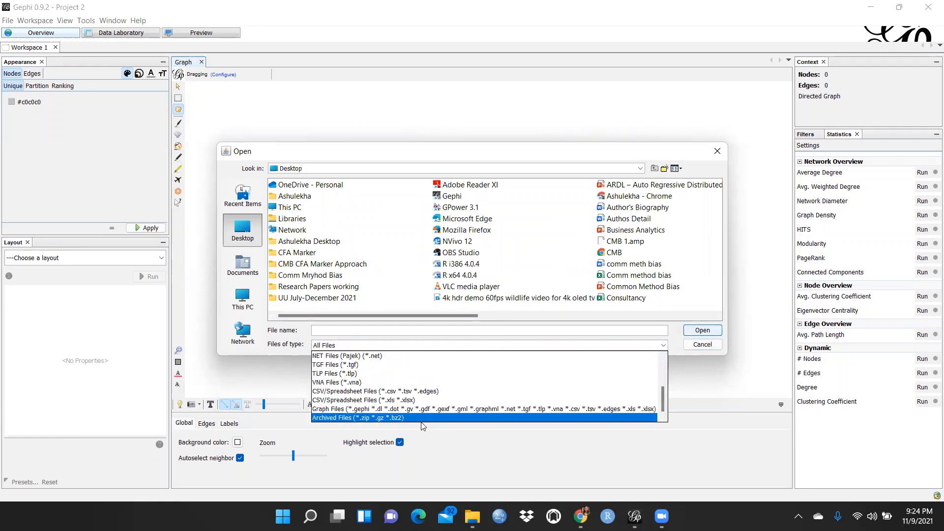
pyautogui.click(409, 392)
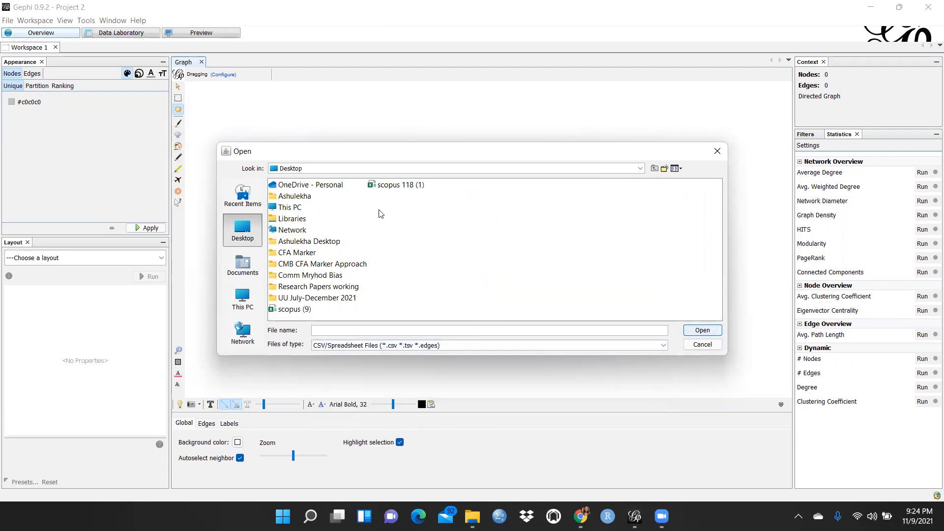
pyautogui.click(398, 185)
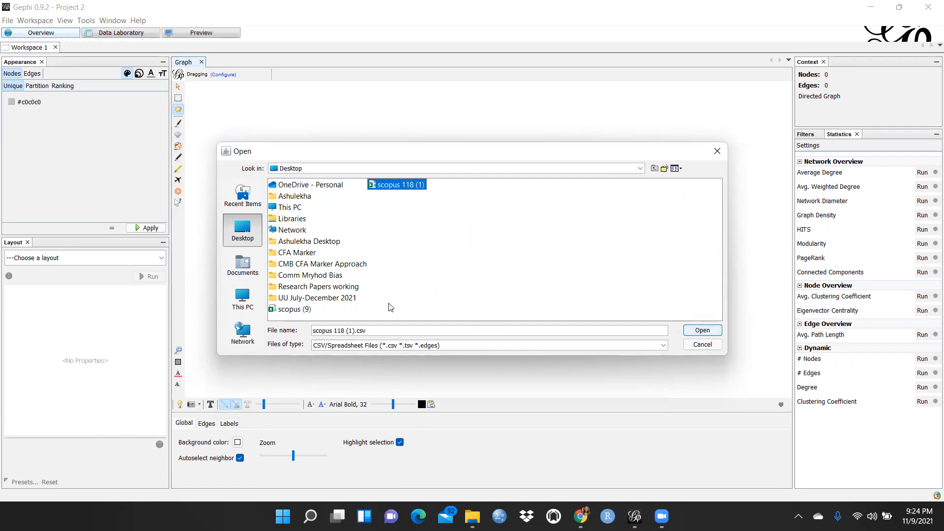
pyautogui.click(703, 331)
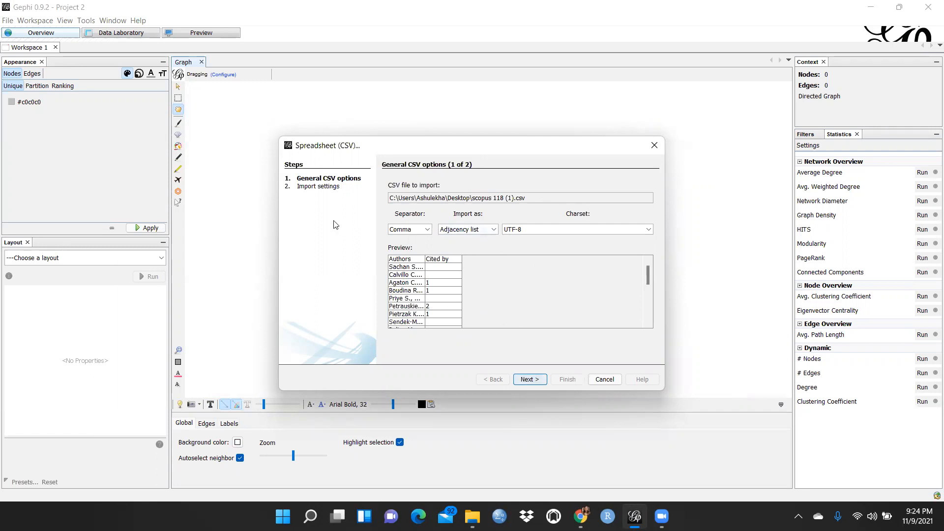
# - Import the comma-separated file as an adjacency list with the Intervals time representation and Mixed graph type into a new workspace
pyautogui.click(529, 379)
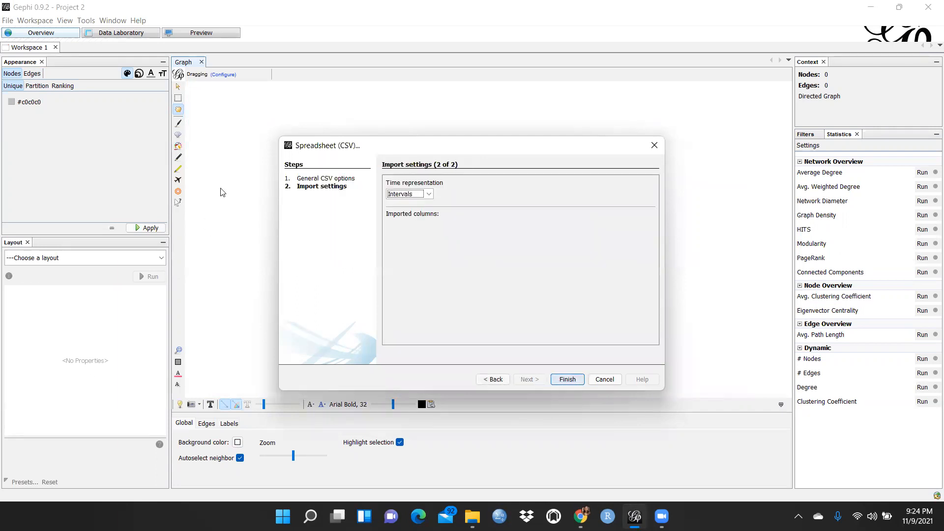
pyautogui.click(567, 380)
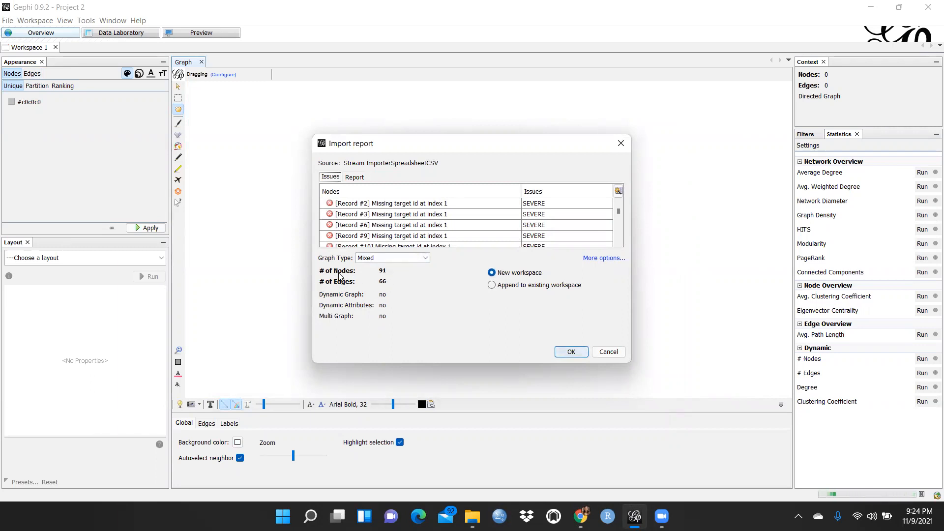
pyautogui.click(569, 353)
pyautogui.scroll(3, 604, 312)
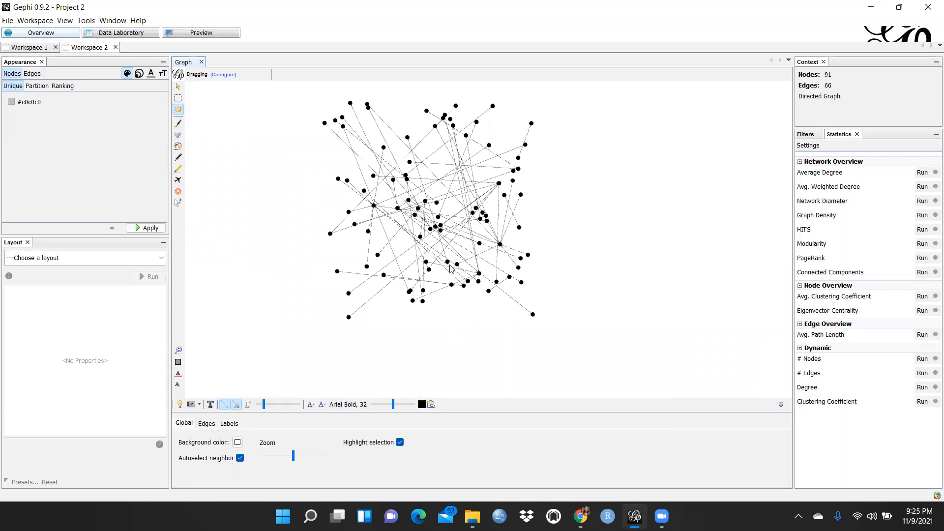
# - Set the graph's background color to yellow, hex FFD730
pyautogui.click(238, 443)
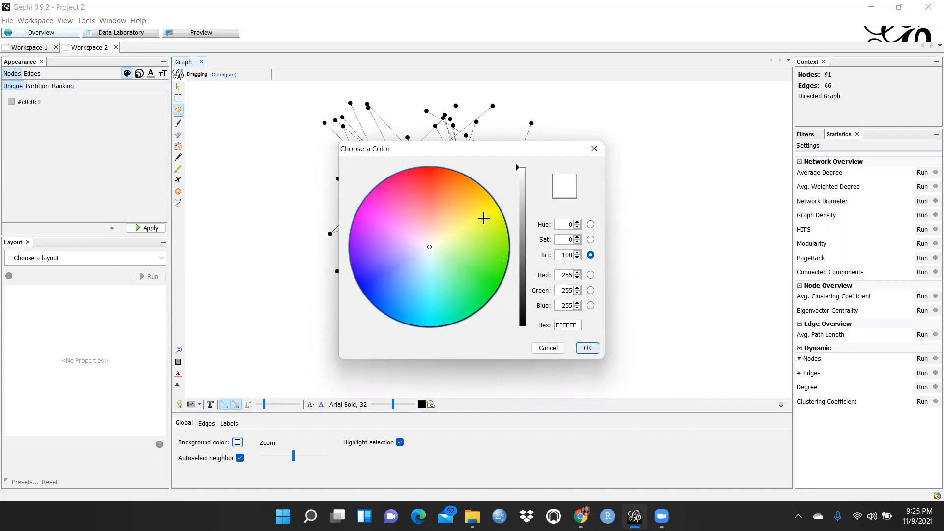
pyautogui.click(477, 204)
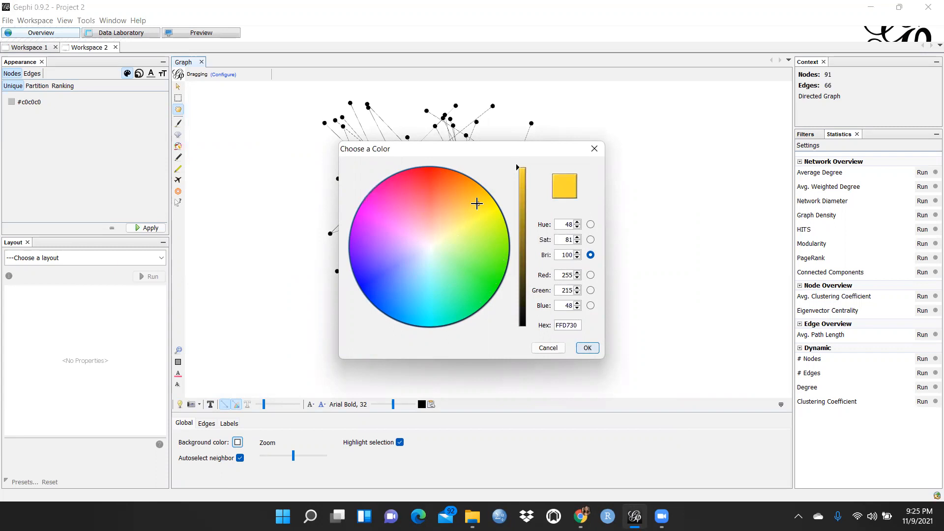
pyautogui.click(587, 349)
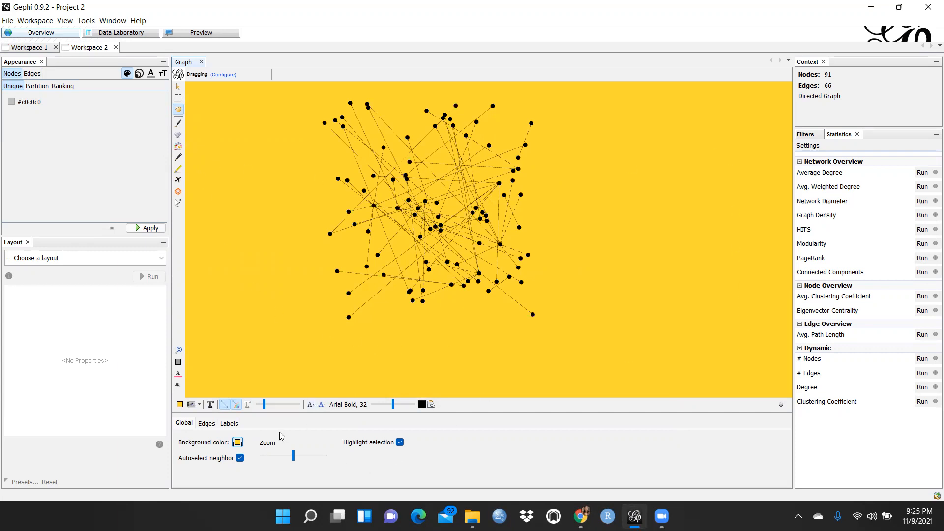
# - Increase the thickness of the graph's edges to about the middle of its range
pyautogui.click(264, 405)
pyautogui.moveTo(264, 409)
pyautogui.mouseDown()
pyautogui.moveTo(299, 406)
pyautogui.moveTo(272, 405)
pyautogui.moveTo(281, 408)
pyautogui.mouseUp()
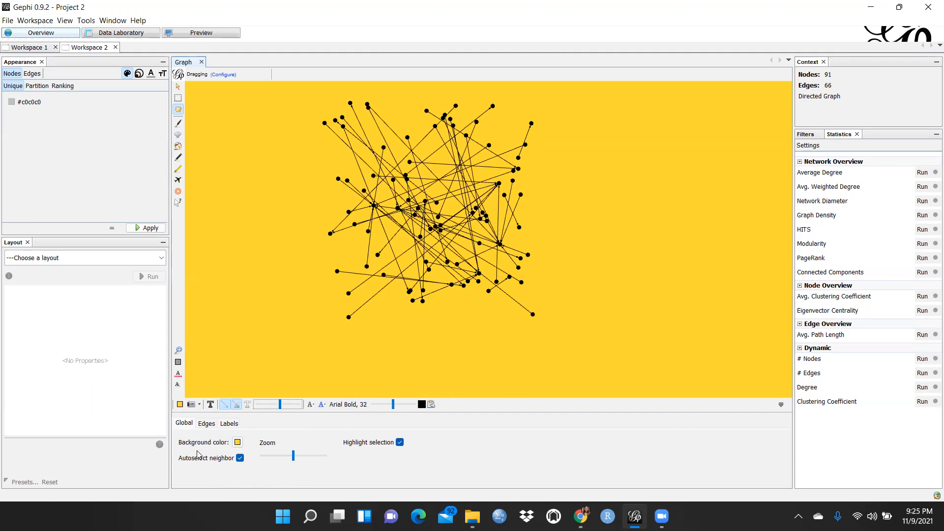
pyautogui.scroll(3, 556, 262)
pyautogui.scroll(-3, 556, 262)
pyautogui.scroll(3, 556, 262)
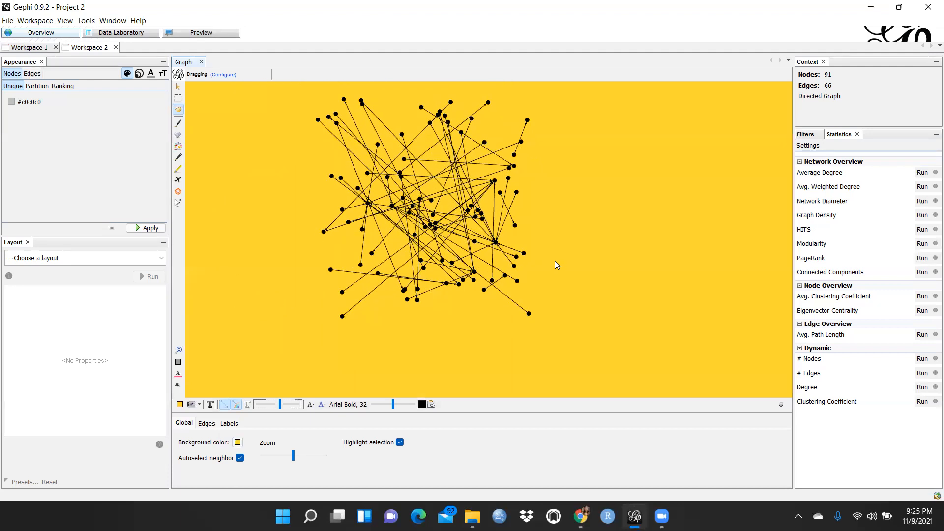
pyautogui.scroll(-3, 555, 265)
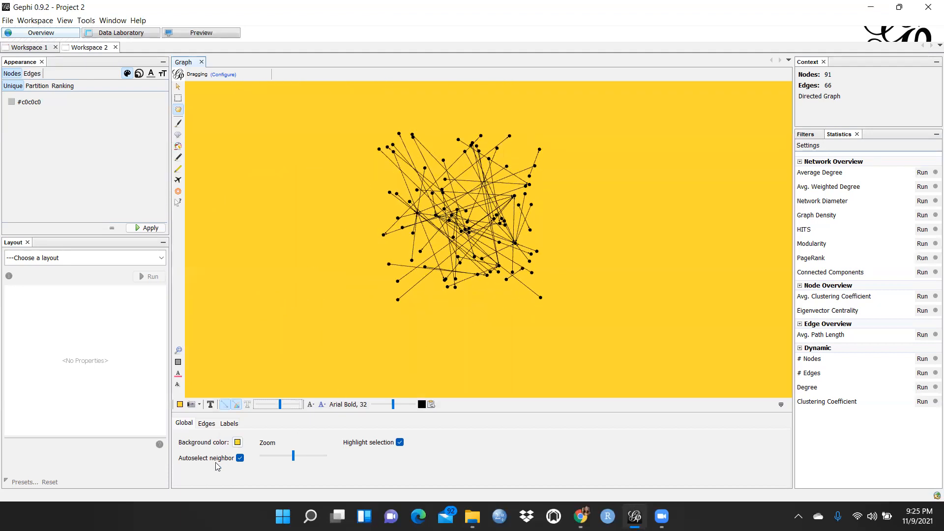
# - Set the default edge color of the graph to green, hex 198039
pyautogui.click(204, 426)
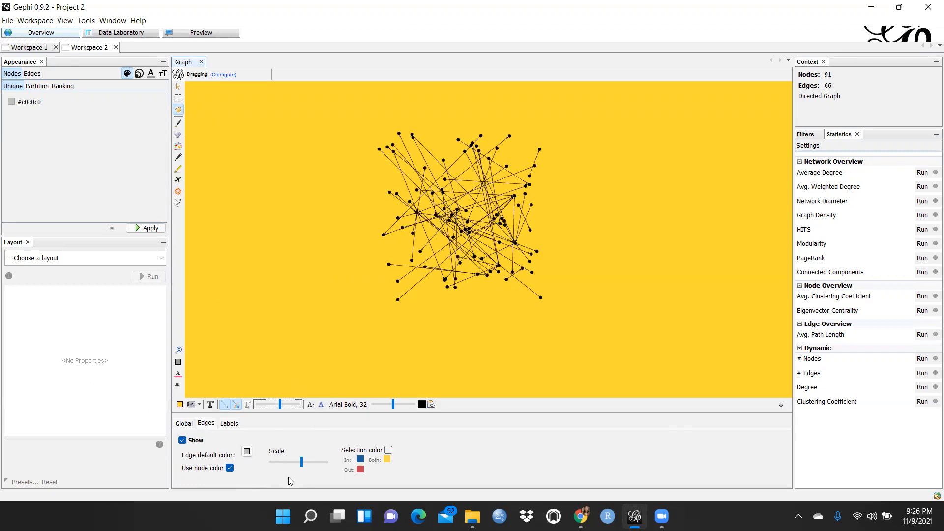
pyautogui.click(248, 452)
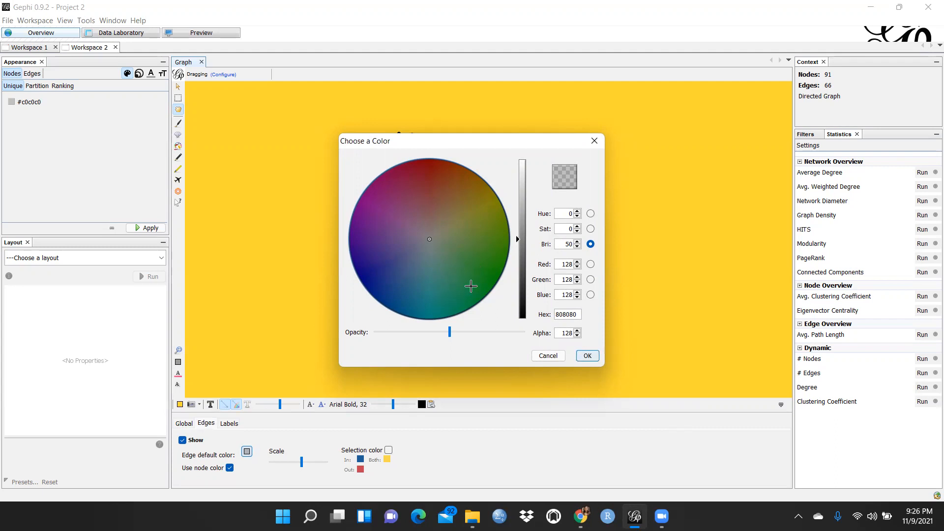
pyautogui.click(471, 286)
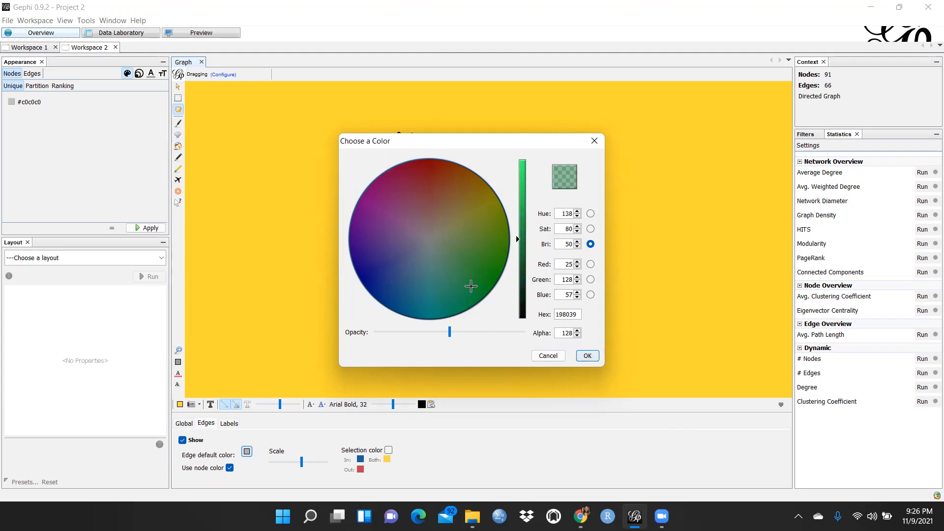
pyautogui.click(588, 355)
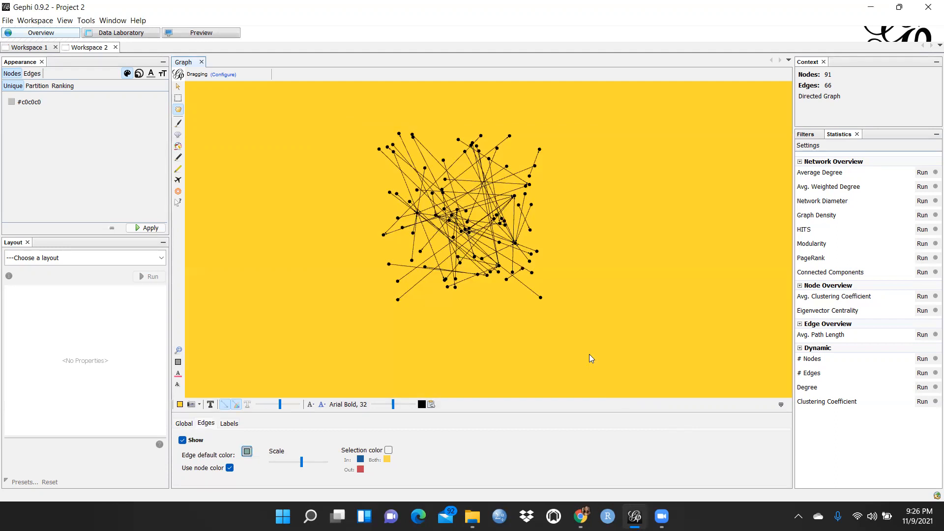
# - Stop the edges from using the node color and increase their thickness to about four fifths of its range
pyautogui.click(230, 468)
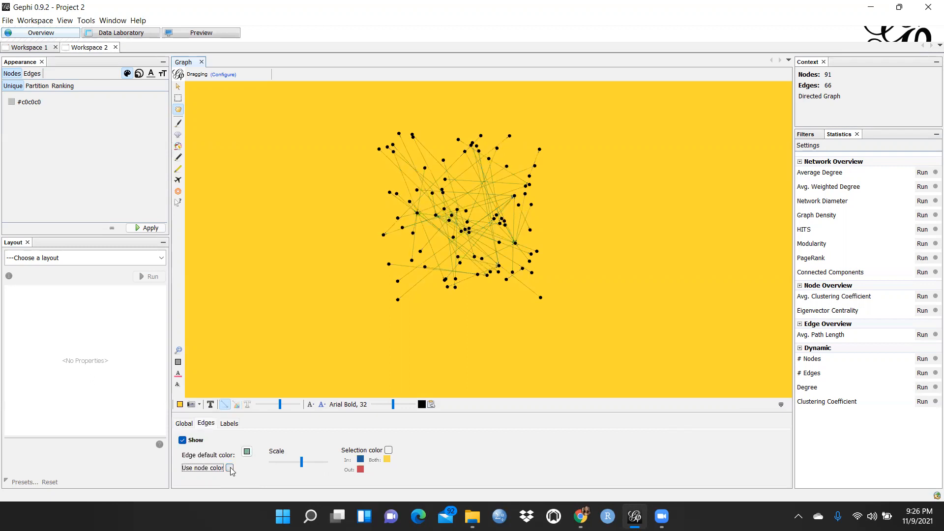
pyautogui.click(229, 468)
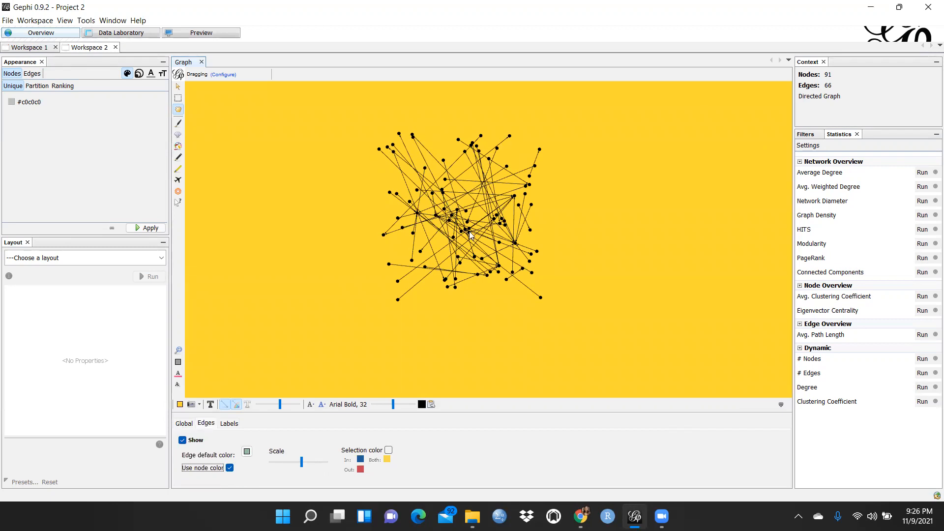
pyautogui.scroll(3, 545, 205)
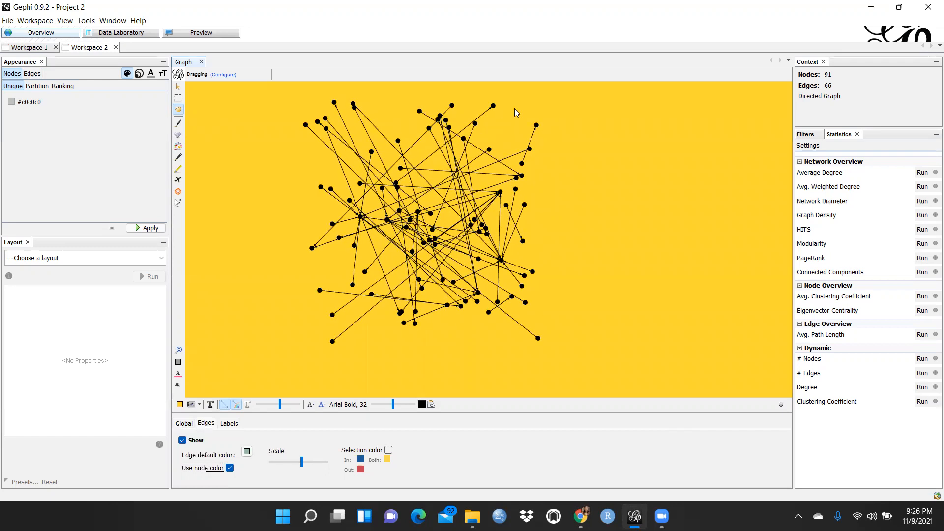
pyautogui.click(229, 468)
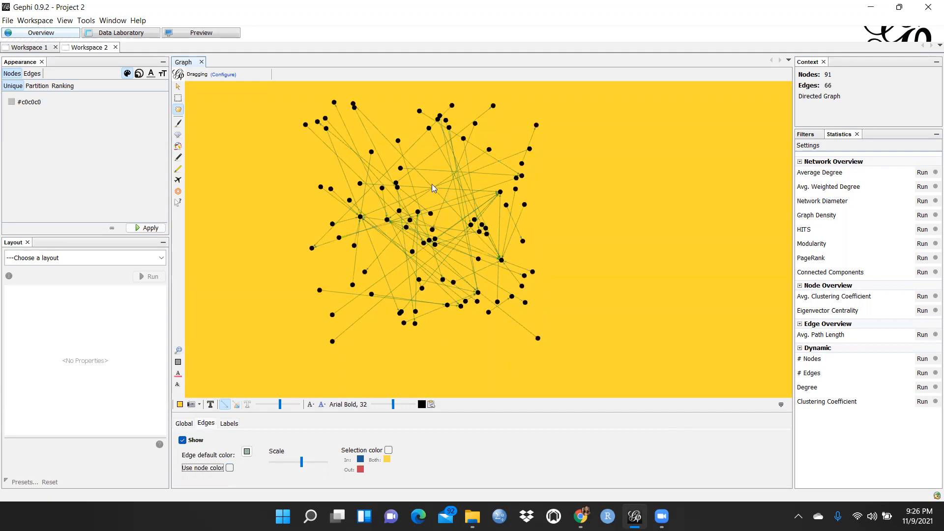
pyautogui.moveTo(281, 408); pyautogui.dragTo(293, 409)
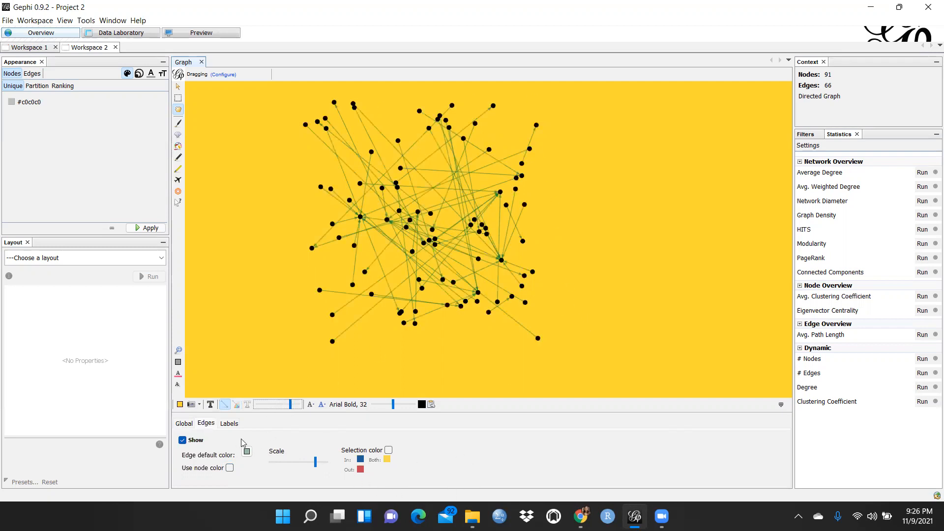
# - Show the node labels on the graph and set their font to Arial Bold, size 6
pyautogui.click(229, 426)
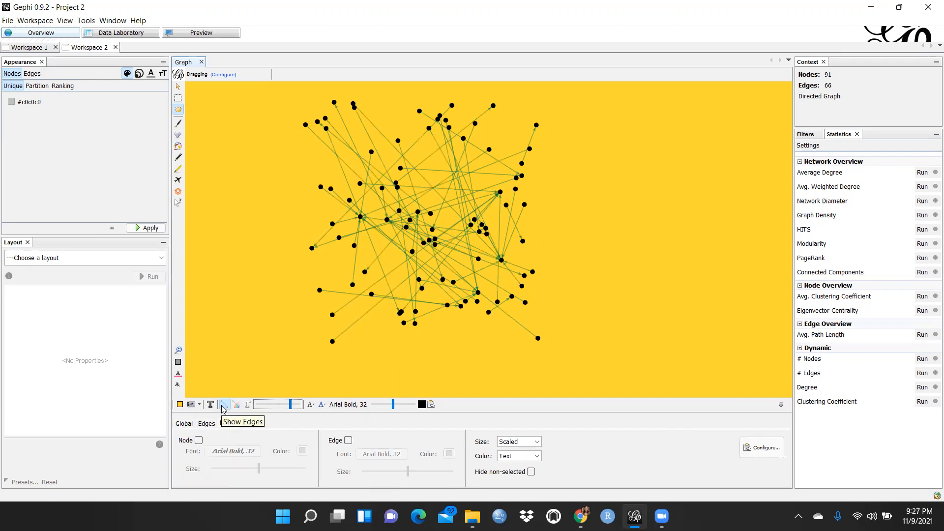
pyautogui.click(199, 442)
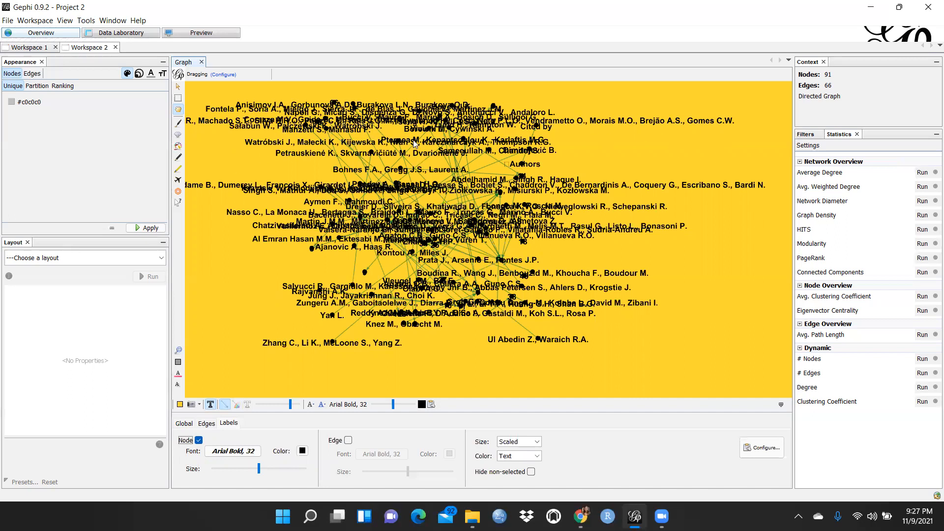
pyautogui.click(252, 453)
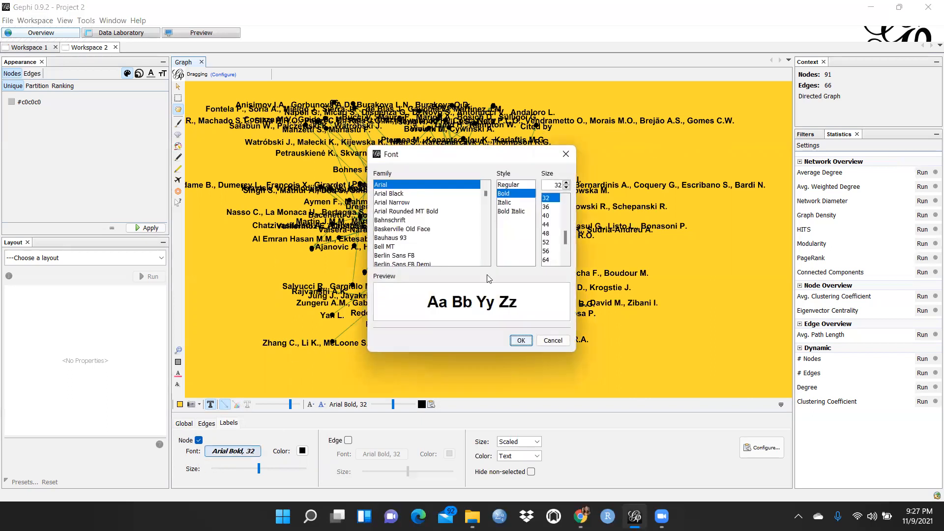
pyautogui.moveTo(564, 238); pyautogui.dragTo(565, 201)
pyautogui.click(546, 198)
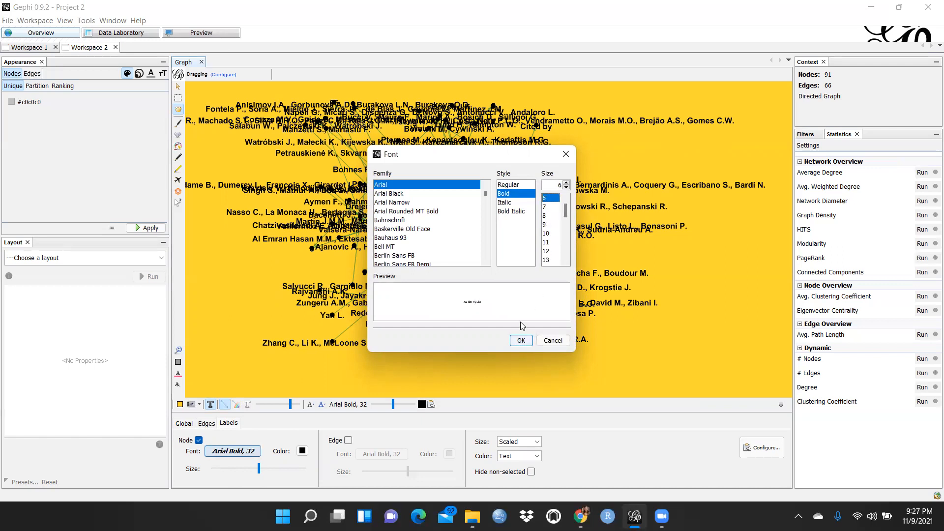
pyautogui.click(521, 341)
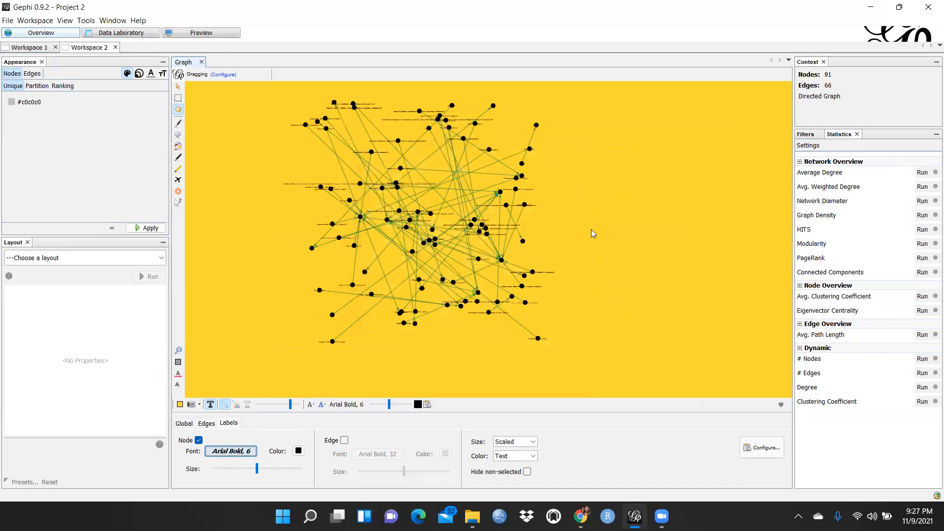
# - Set the font size of the node labels to 8, keeping Arial Bold
pyautogui.scroll(1, 592, 223)
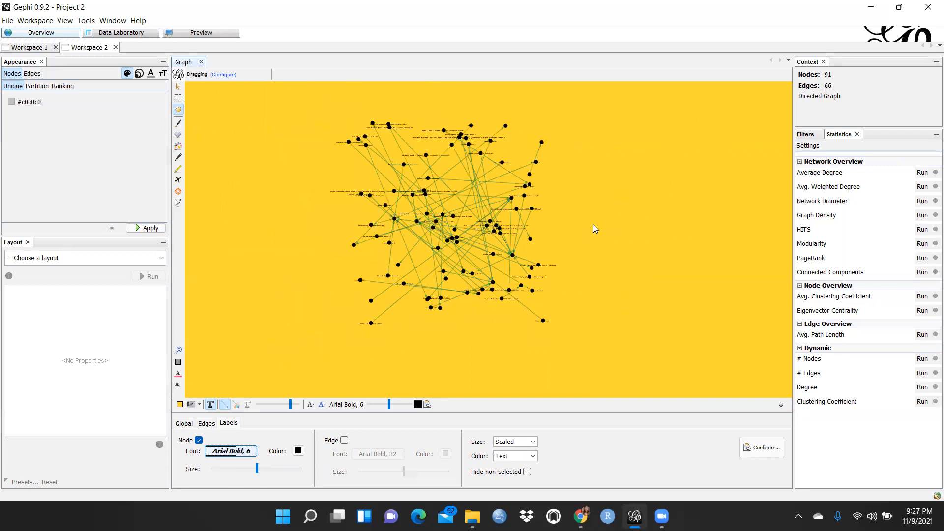
pyautogui.scroll(1, 593, 224)
pyautogui.click(247, 452)
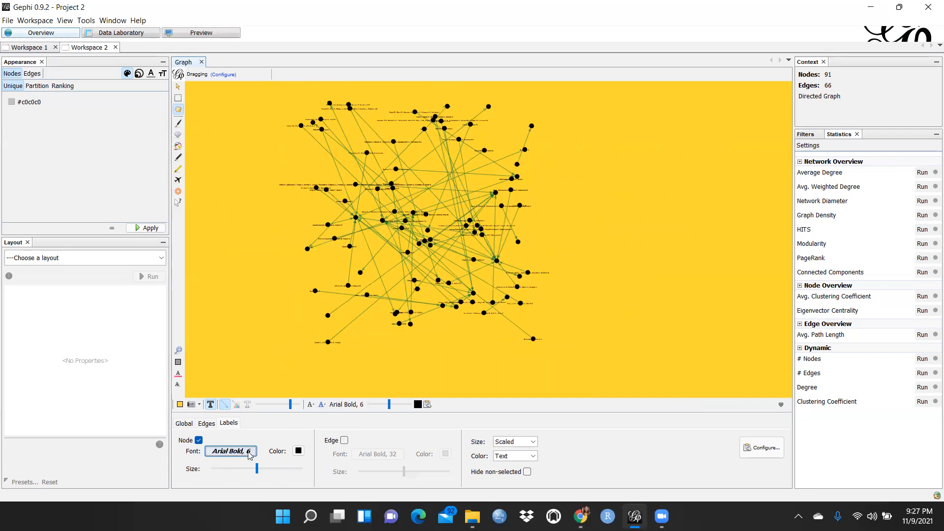
pyautogui.click(546, 216)
pyautogui.click(525, 338)
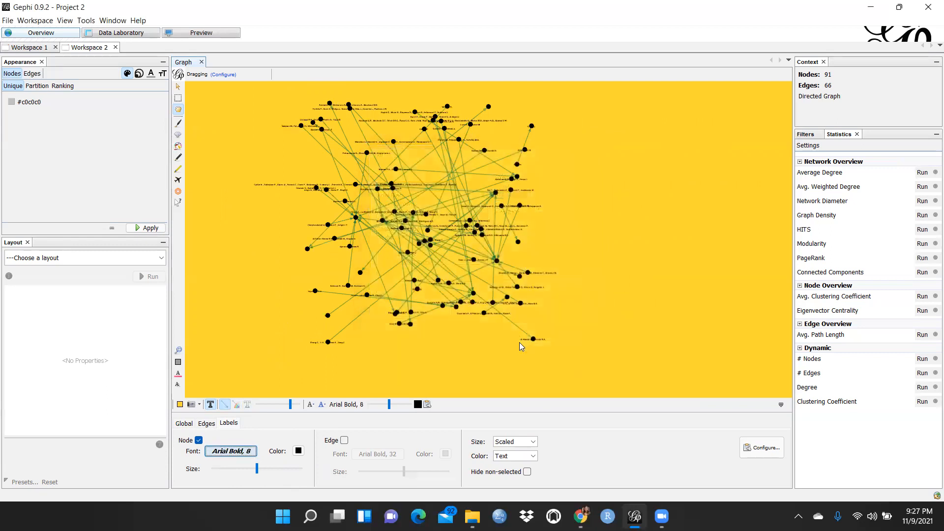
pyautogui.scroll(3, 594, 229)
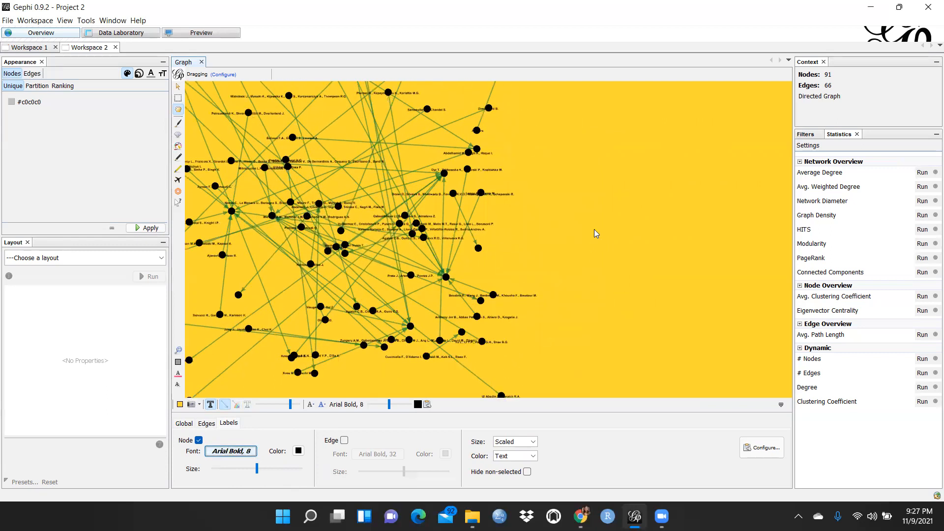
pyautogui.scroll(-3, 595, 230)
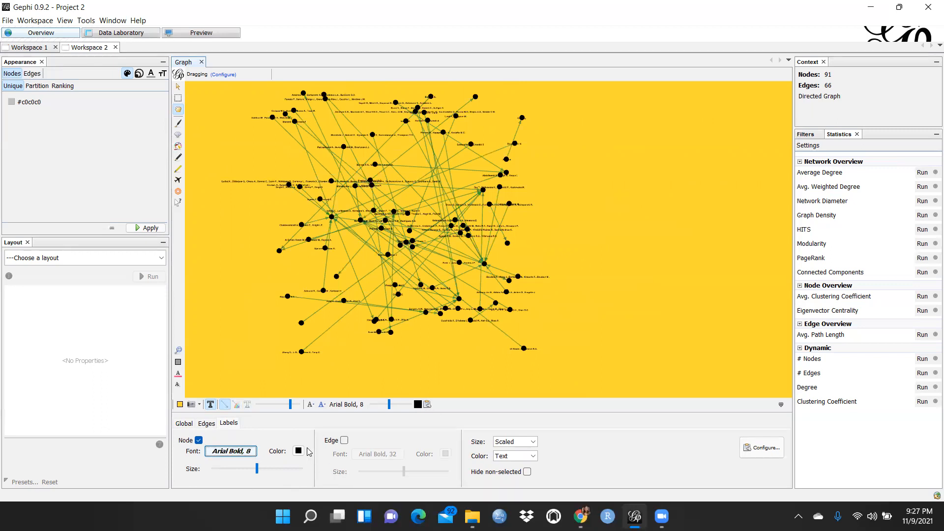
# - Enlarge the node label font to Arial Bold, size 10, and check the labels' legibility on the graph
pyautogui.click(231, 451)
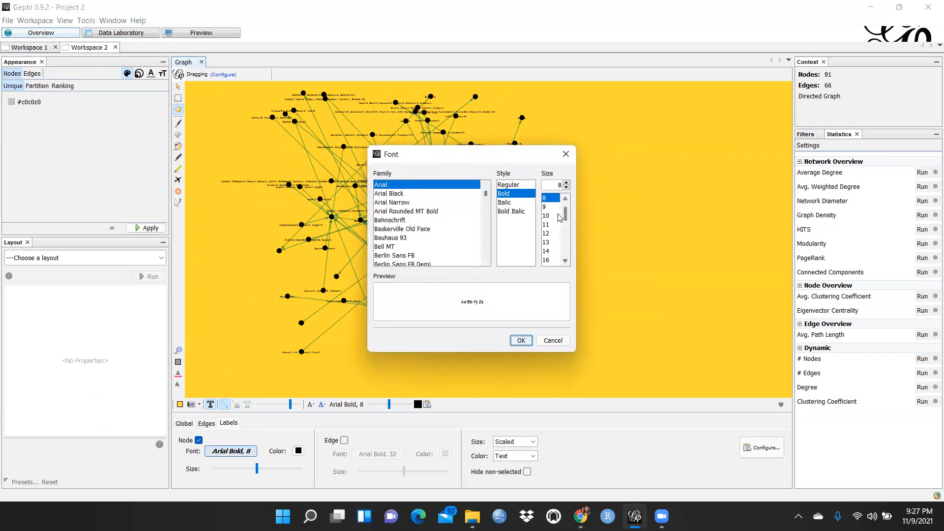
pyautogui.click(549, 216)
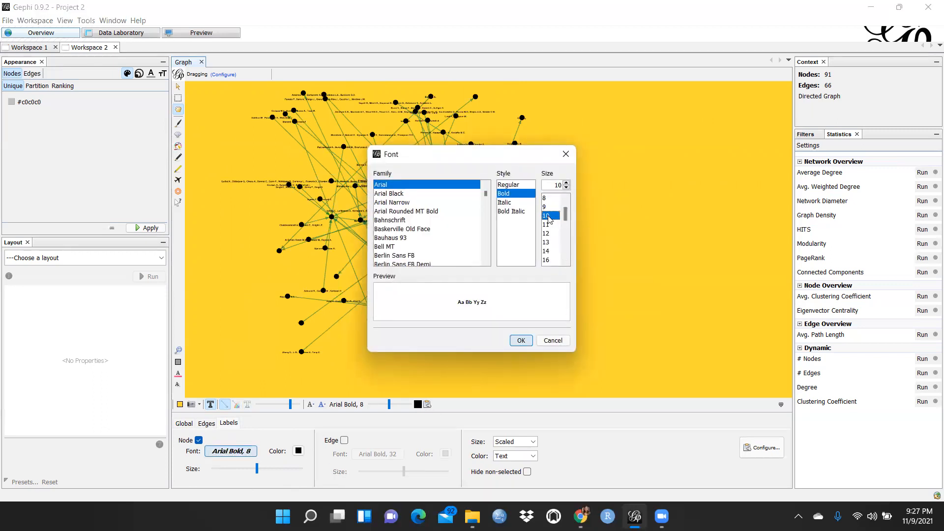
pyautogui.click(521, 342)
pyautogui.scroll(6, 590, 233)
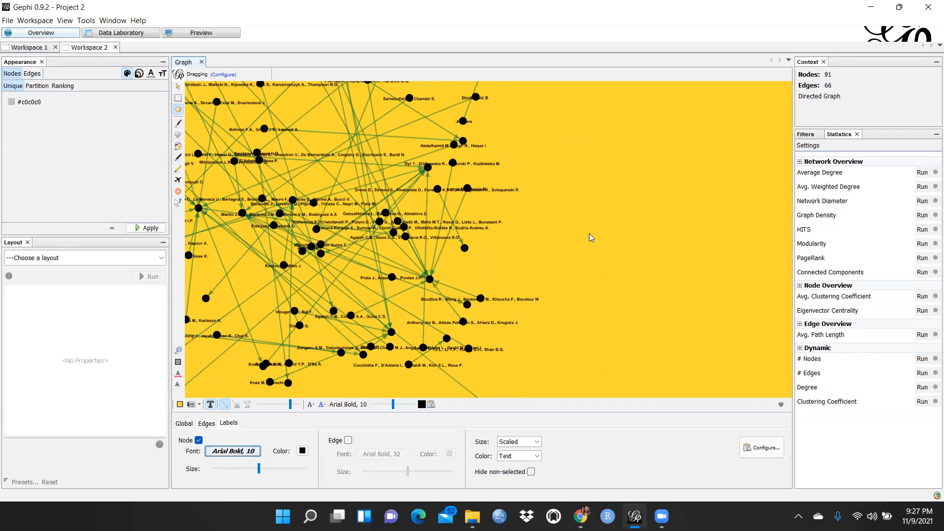
pyautogui.scroll(1, 589, 233)
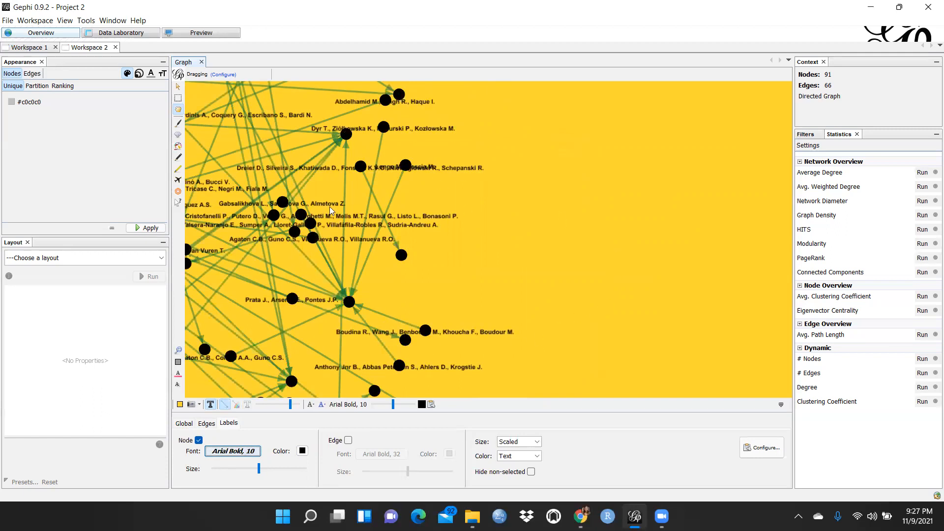
pyautogui.scroll(-6, 561, 222)
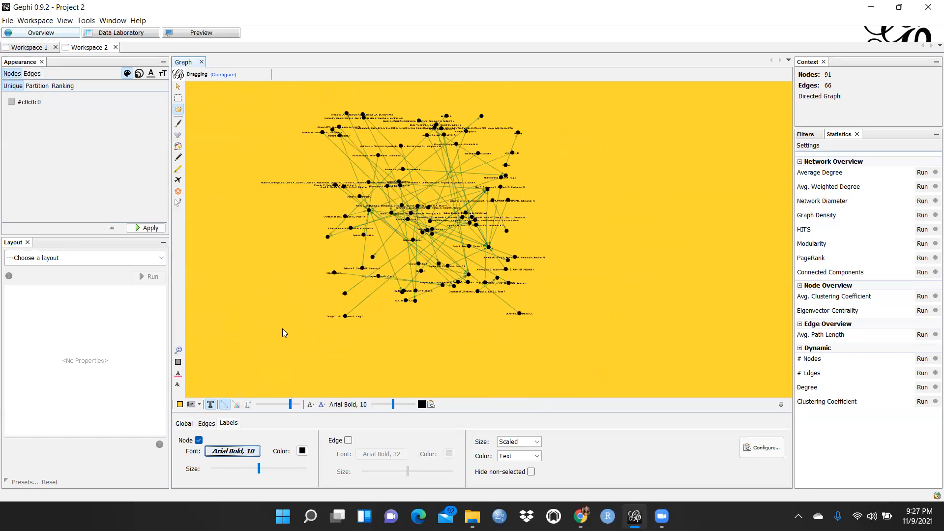
pyautogui.scroll(1, 327, 342)
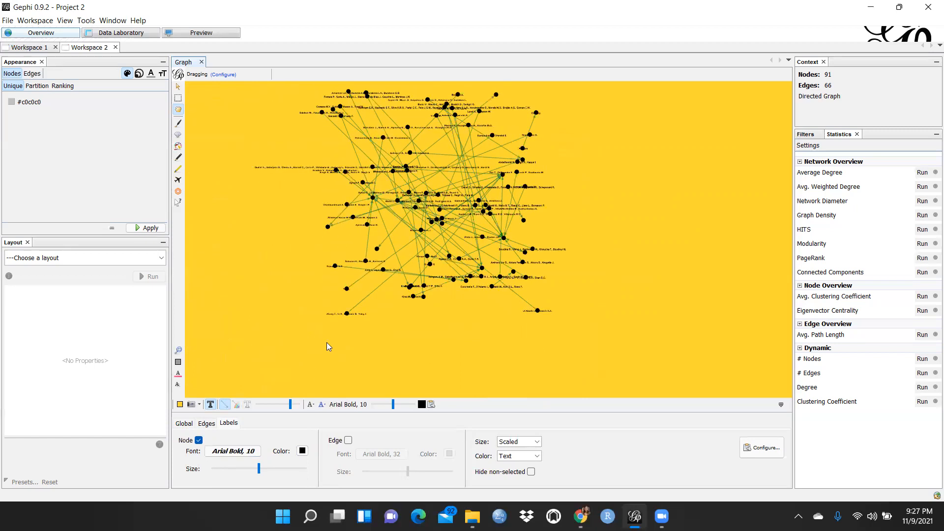
pyautogui.scroll(2, 566, 230)
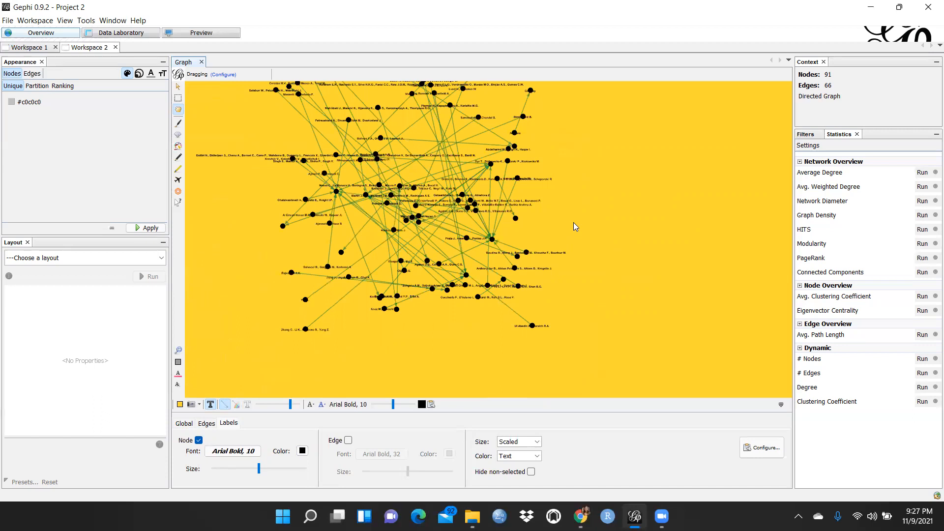
pyautogui.scroll(-1, 574, 226)
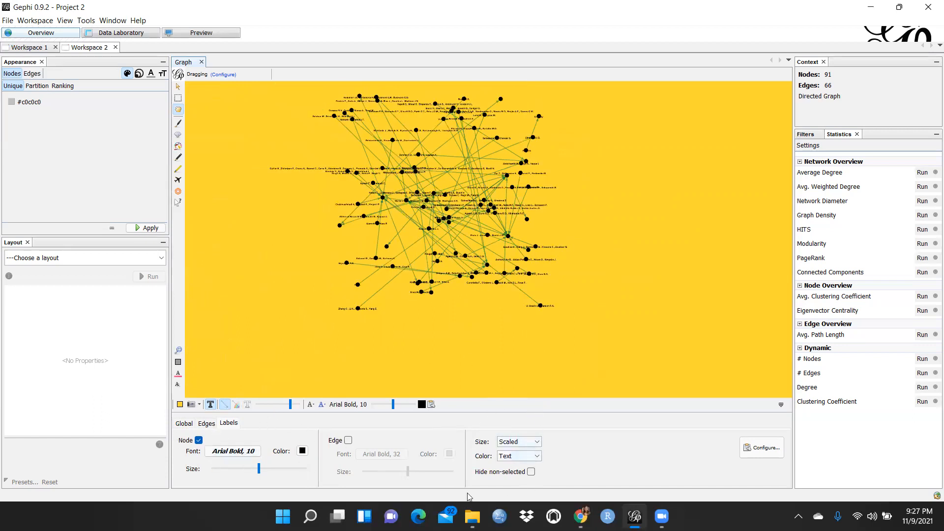
# - Choose Degree as the ranking attribute for the node color
pyautogui.click(23, 62)
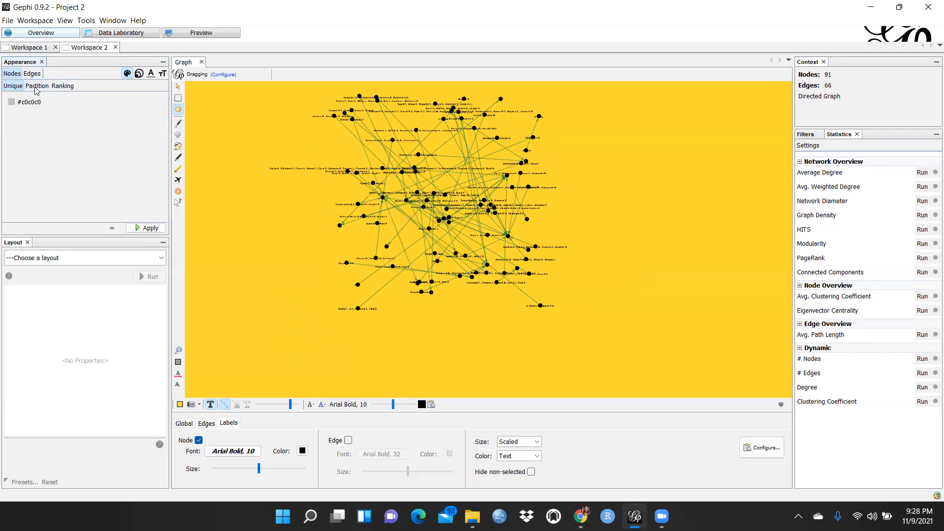
pyautogui.click(58, 87)
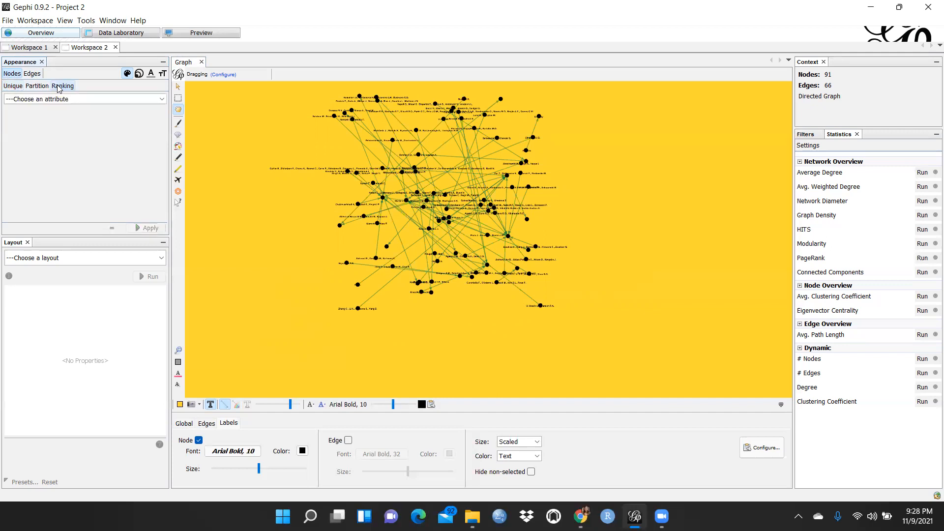
pyautogui.click(162, 100)
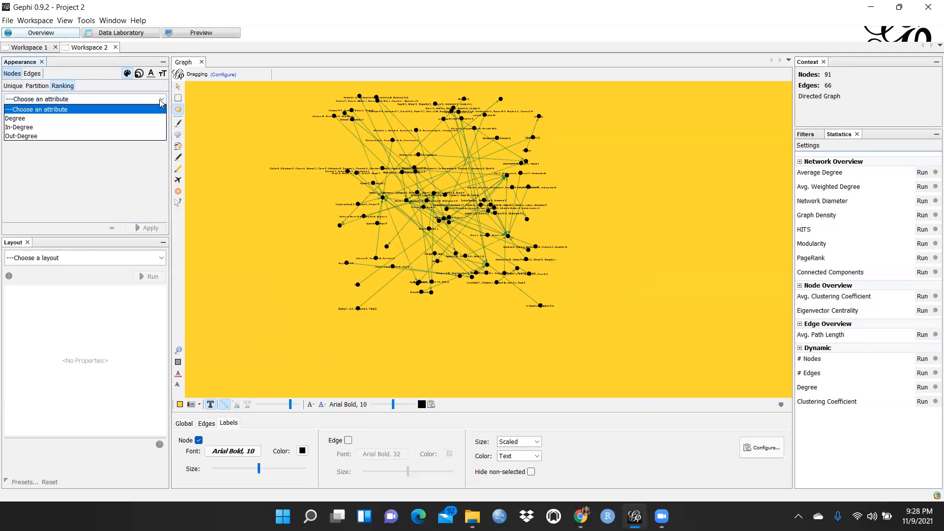
pyautogui.click(24, 120)
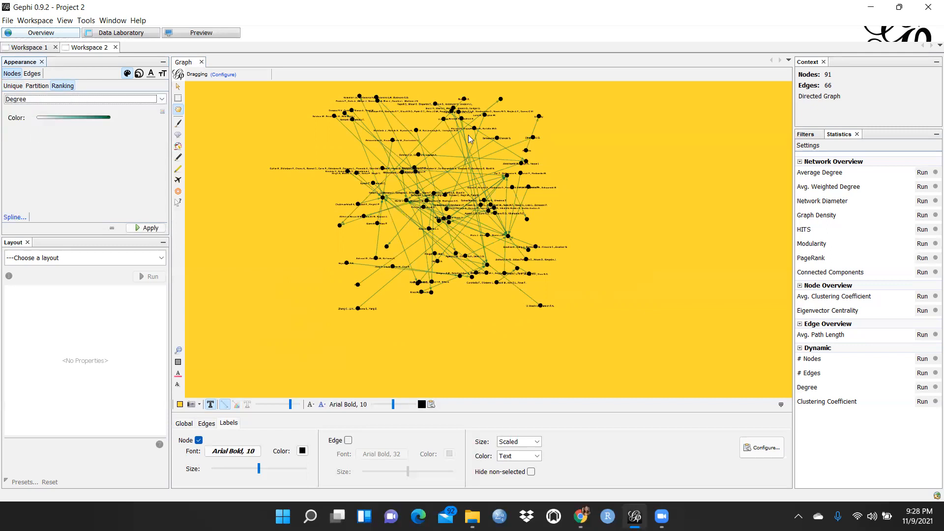
pyautogui.scroll(1, 479, 136)
pyautogui.scroll(2, 478, 137)
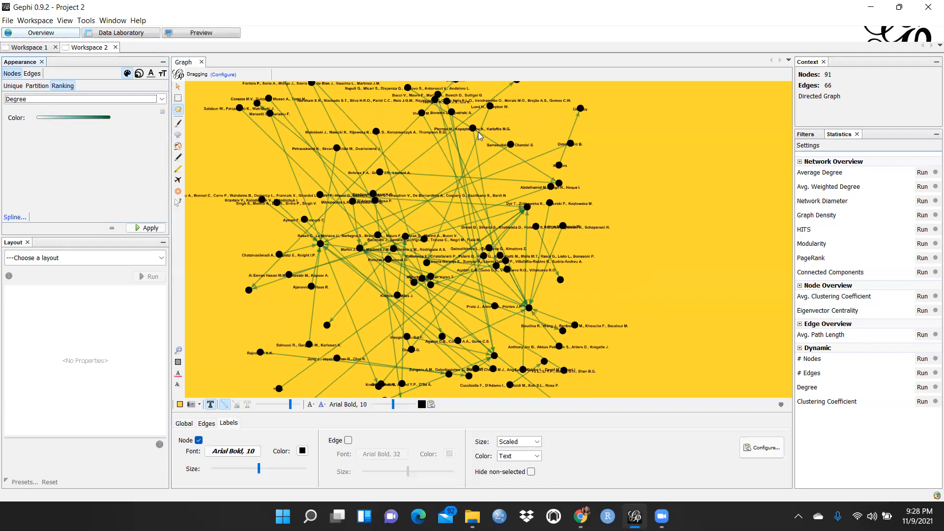
pyautogui.scroll(-2, 480, 136)
pyautogui.scroll(1, 481, 136)
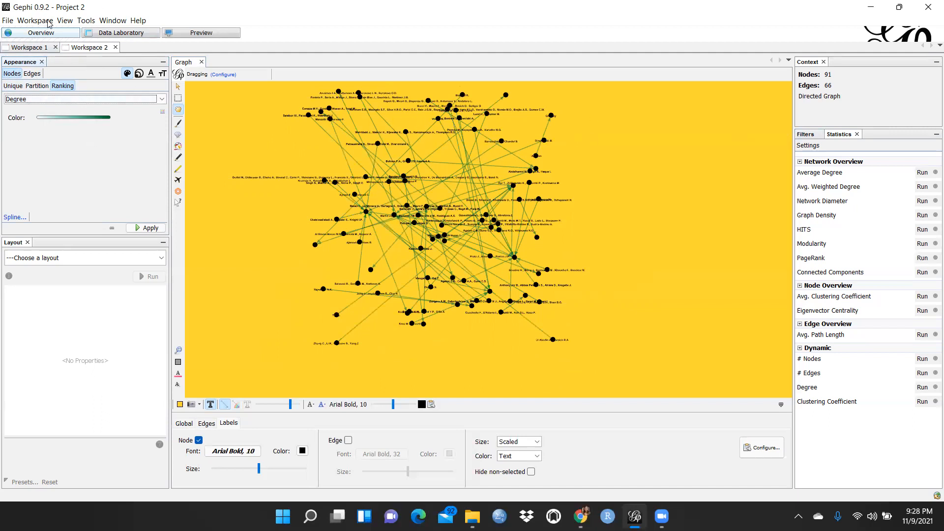
# - Look over the node data table and render the graph in the preview with the Default preset
pyautogui.click(122, 35)
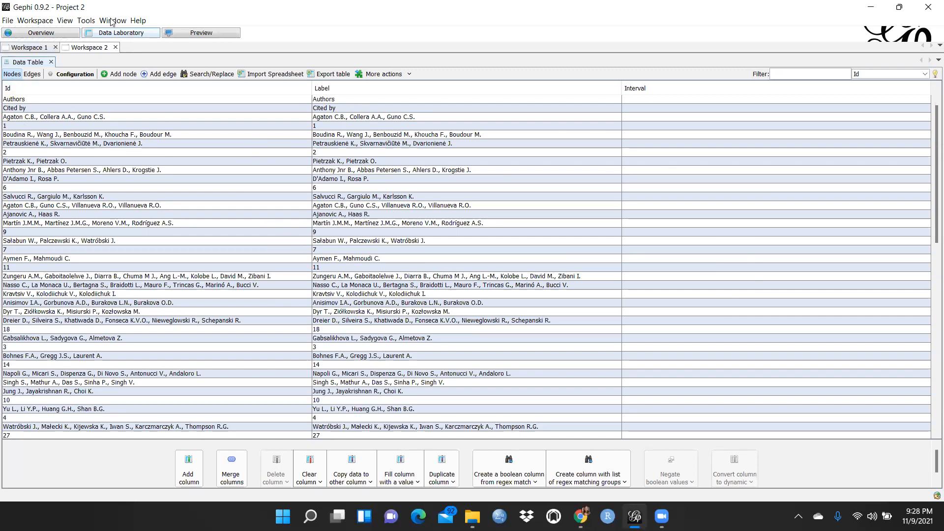
pyautogui.click(205, 35)
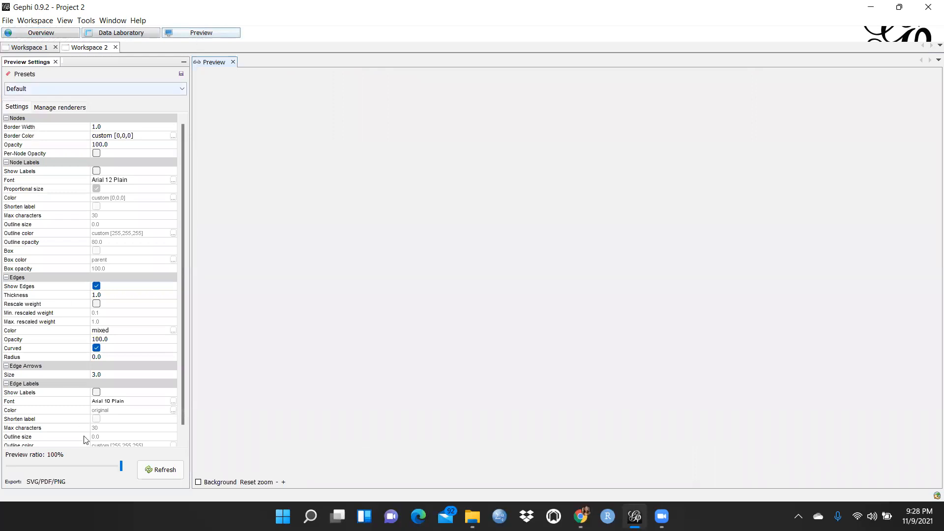
pyautogui.click(165, 470)
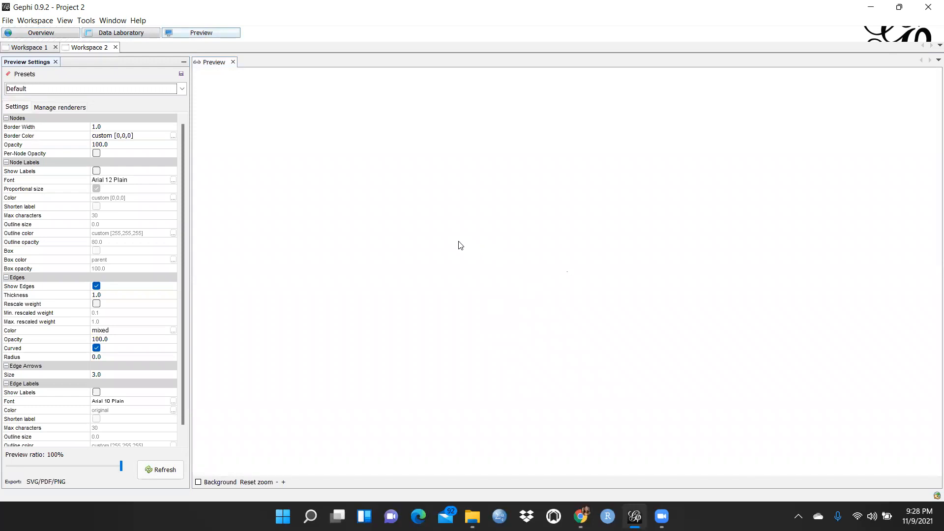
# - Try the Text outline preset for the preview and refresh it
pyautogui.click(182, 89)
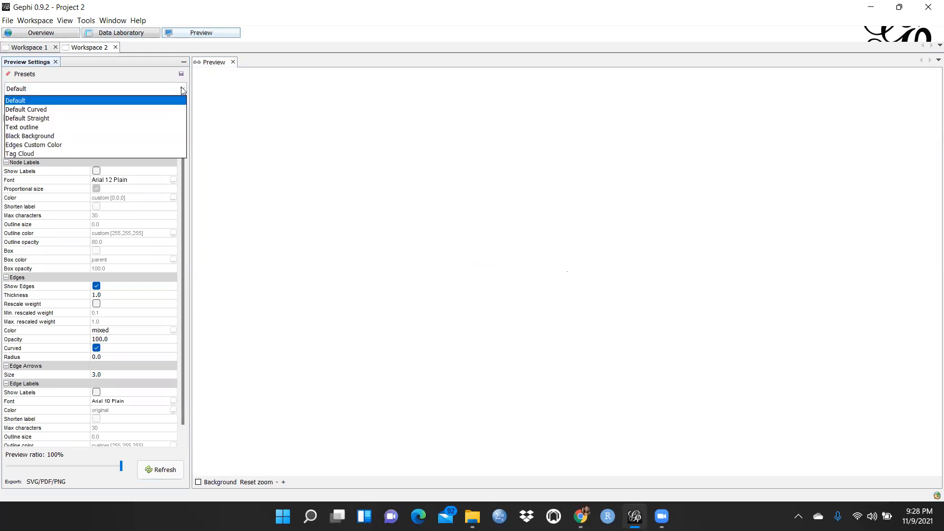
pyautogui.click(33, 128)
pyautogui.click(162, 470)
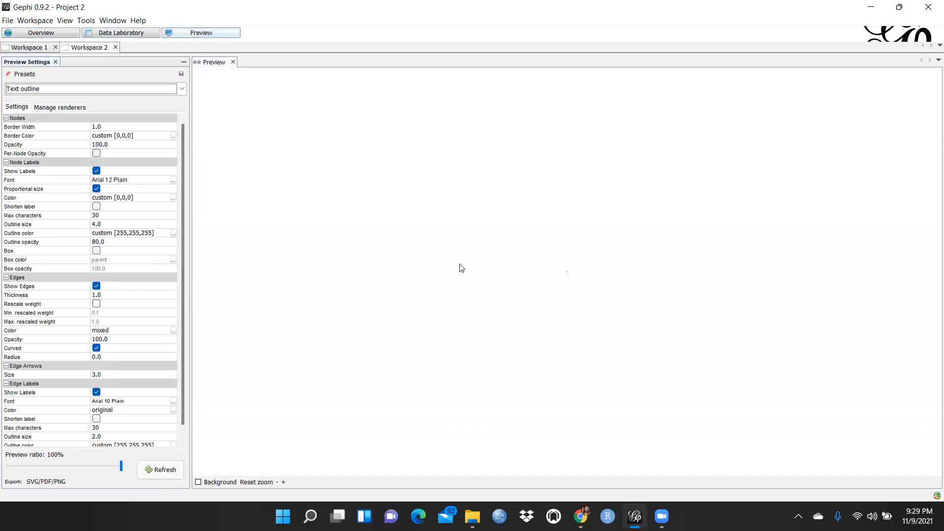
# - Inspect the labelled graph in the overview
pyautogui.click(28, 34)
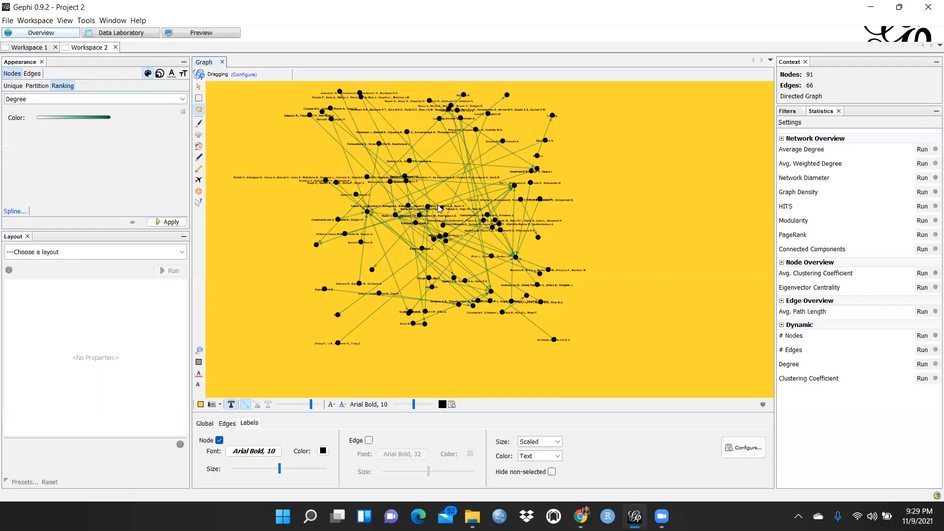
pyautogui.scroll(-5, 515, 206)
pyautogui.scroll(3, 516, 209)
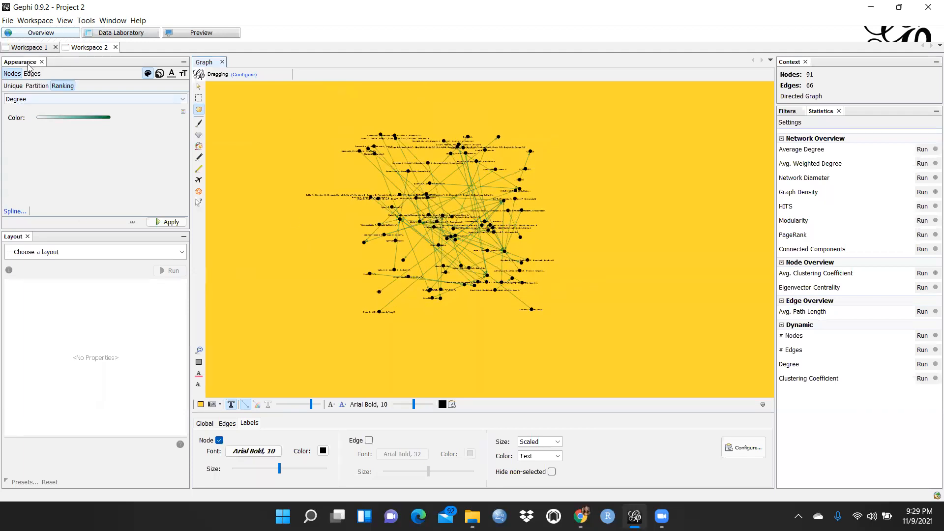
# - Turn off node labels in the preview settings and refresh the preview
pyautogui.click(204, 34)
pyautogui.scroll(-1, 127, 350)
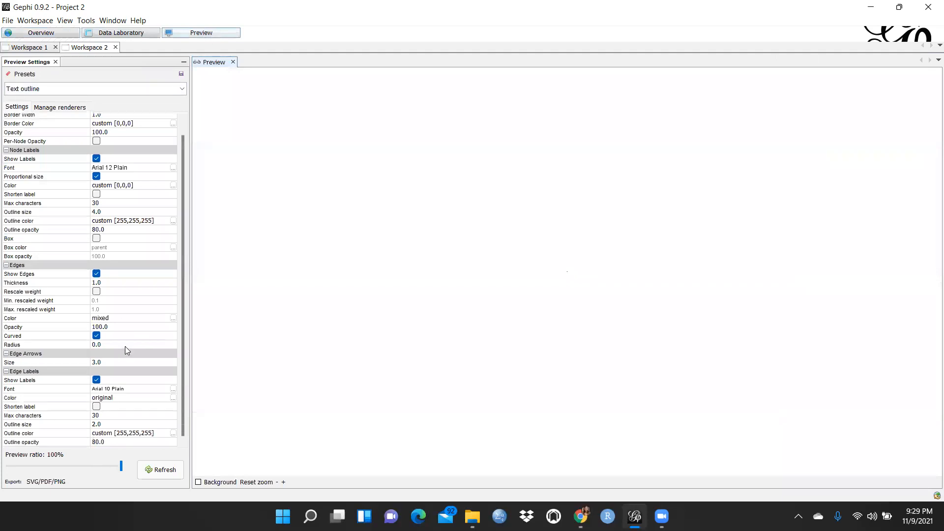
pyautogui.scroll(1, 104, 204)
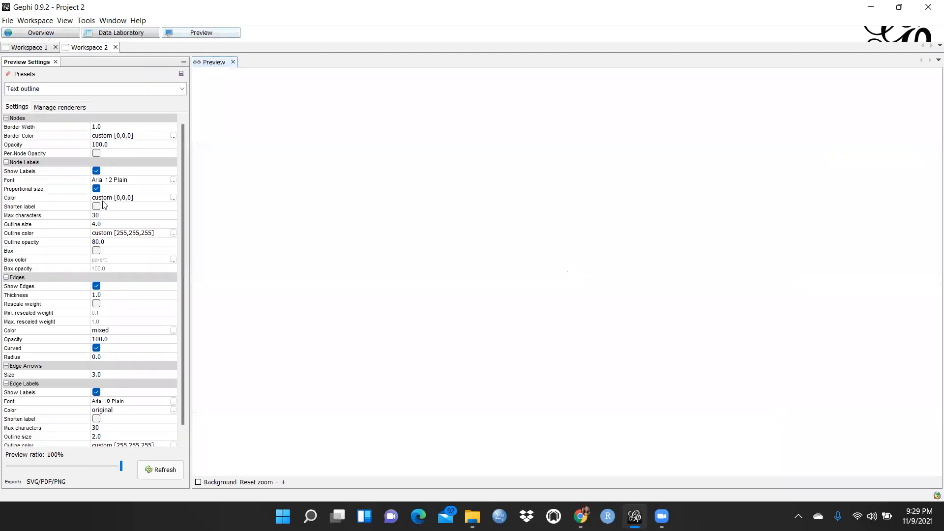
pyautogui.click(96, 171)
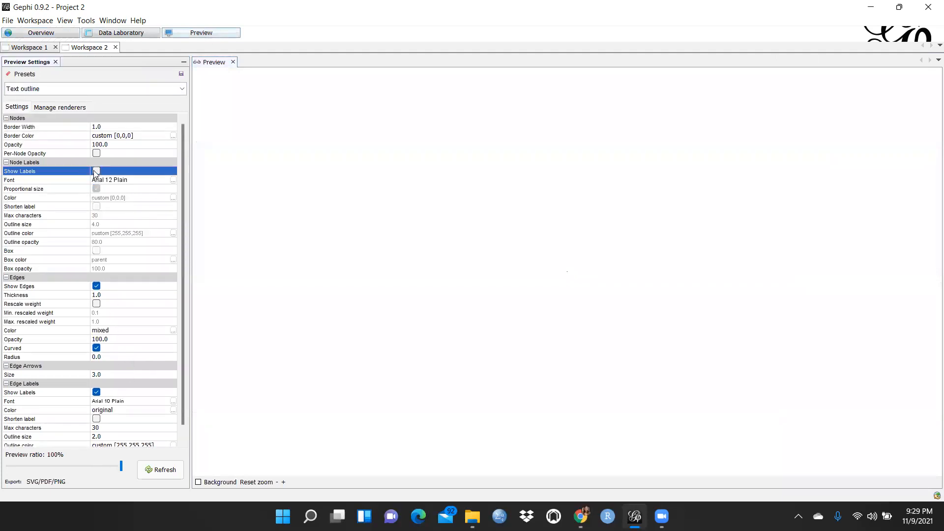
pyautogui.click(167, 475)
# - Lower the preview ratio to 53% and restore the Default preview preset
pyautogui.click(87, 472)
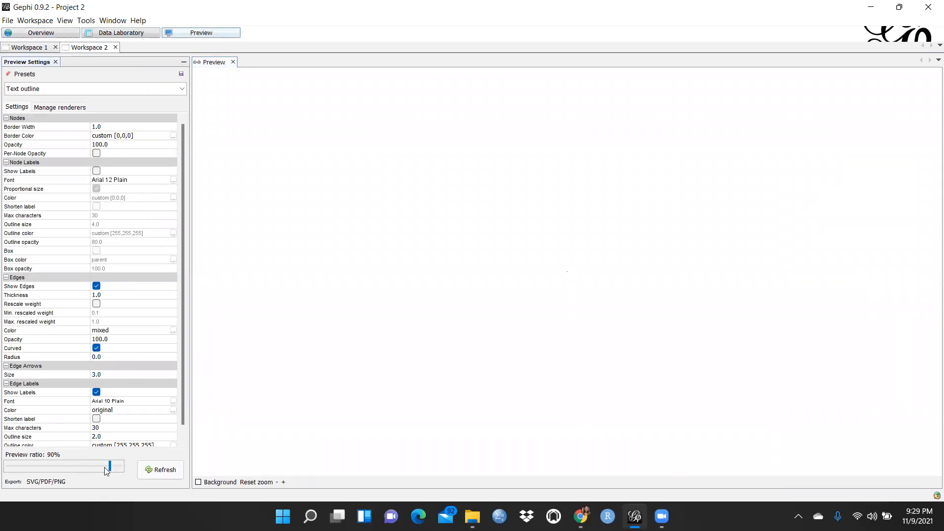
pyautogui.moveTo(109, 470); pyautogui.dragTo(76, 473)
pyautogui.click(161, 471)
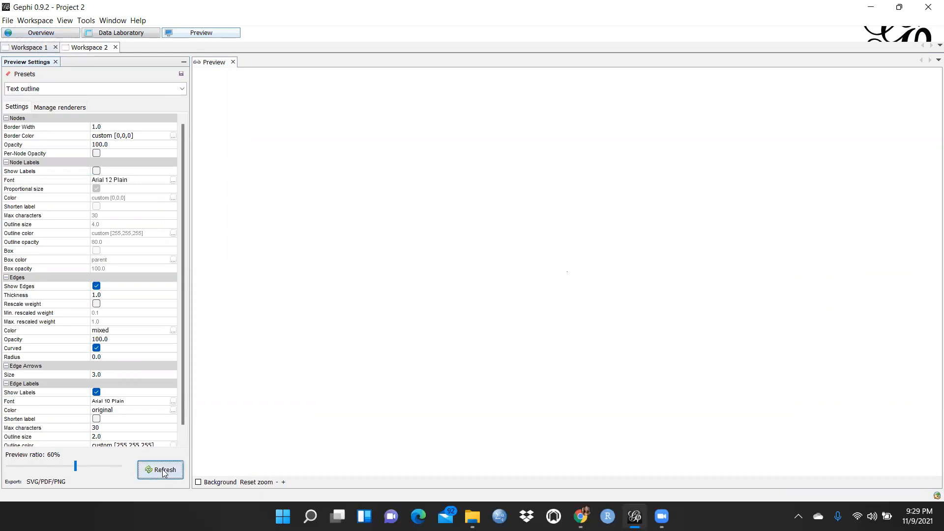
pyautogui.moveTo(76, 469); pyautogui.dragTo(66, 468)
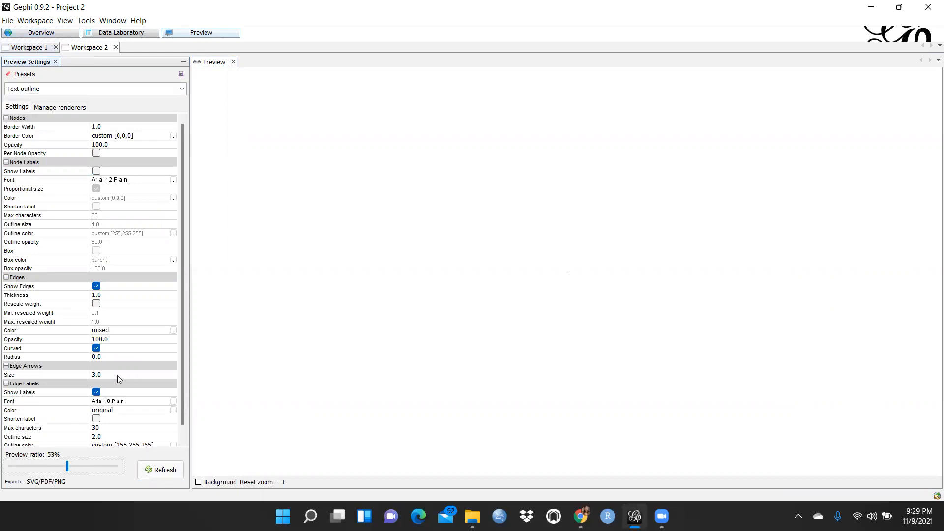
pyautogui.click(185, 88)
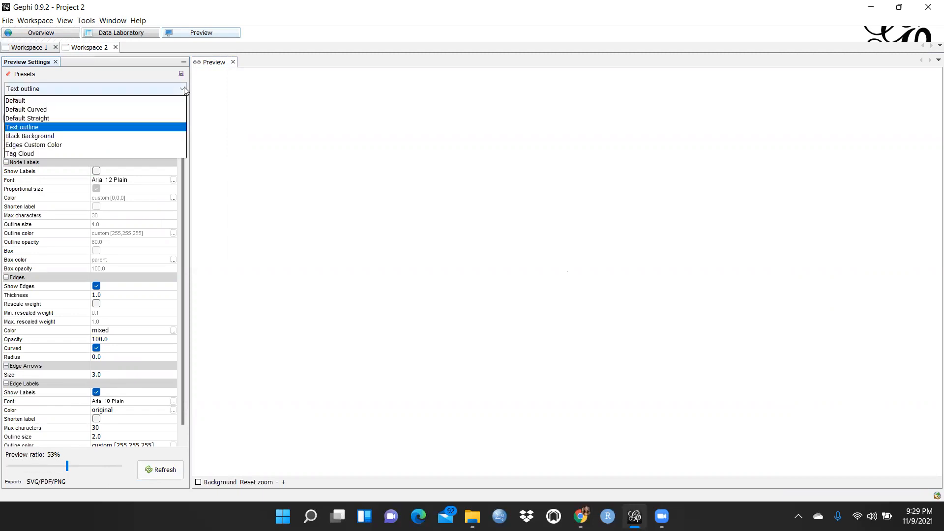
pyautogui.click(18, 101)
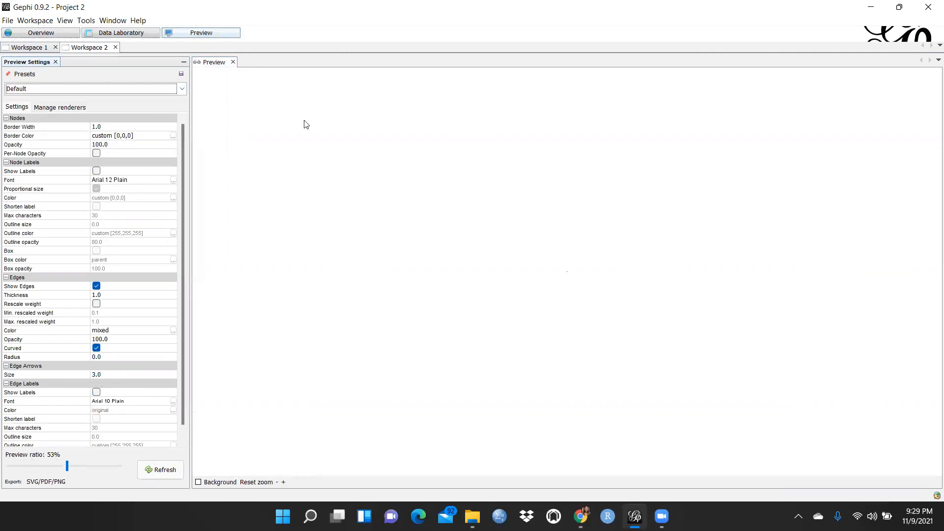
# - Hide the node labels on the graph in the overview
pyautogui.click(32, 36)
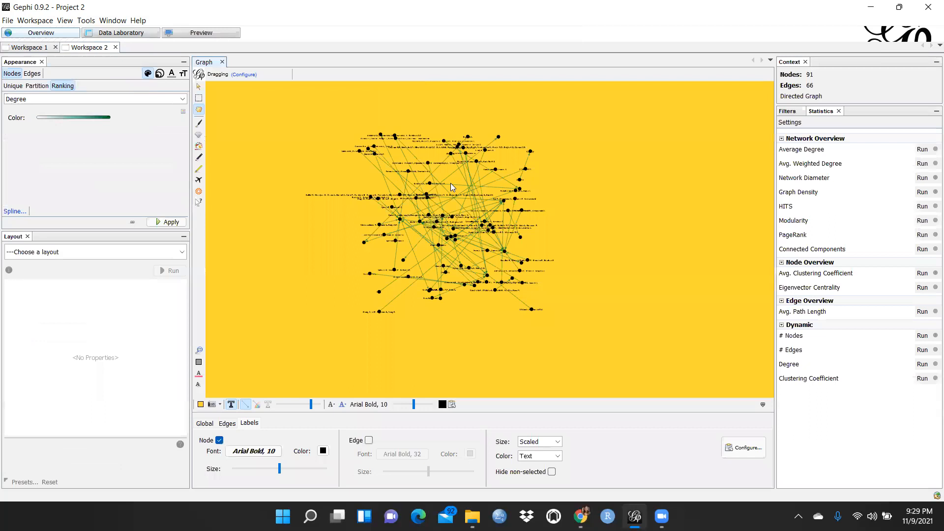
pyautogui.click(219, 441)
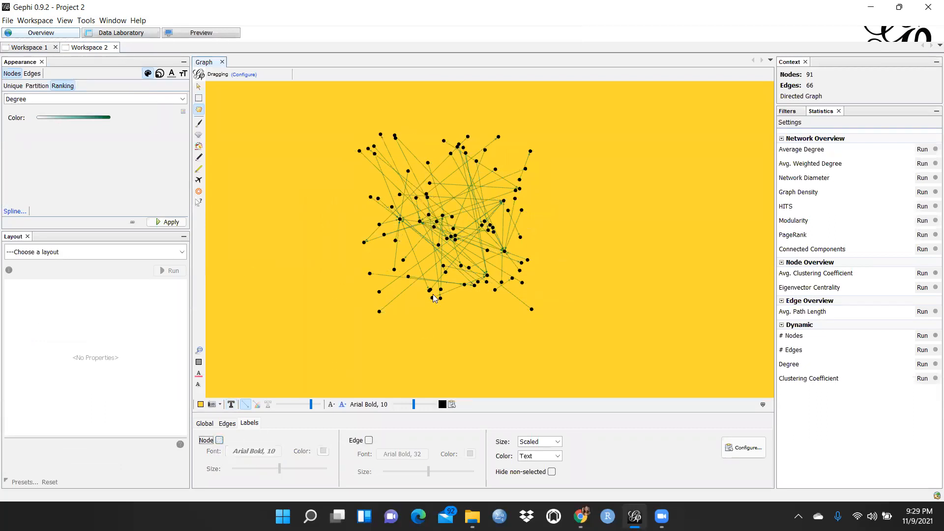
pyautogui.scroll(1, 562, 234)
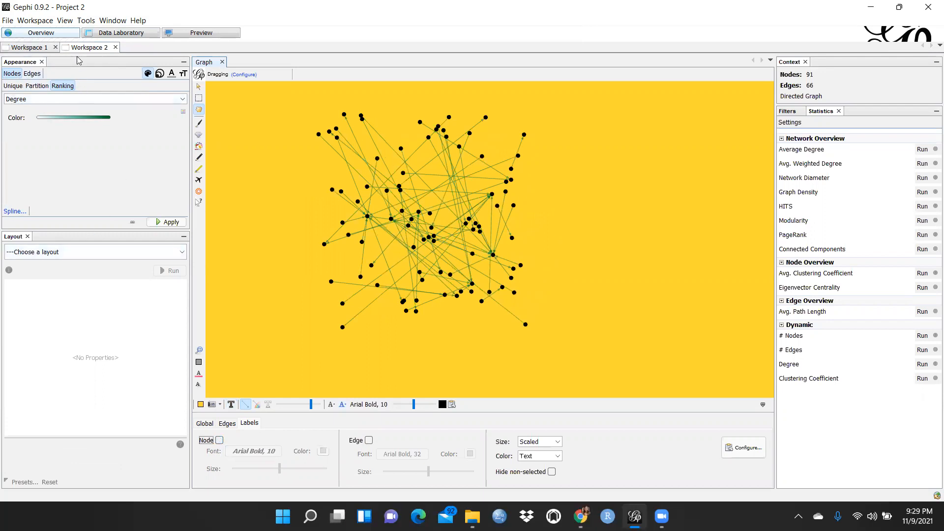
# - Refresh the preview with the Default preset to check the unlabelled graph
pyautogui.click(201, 34)
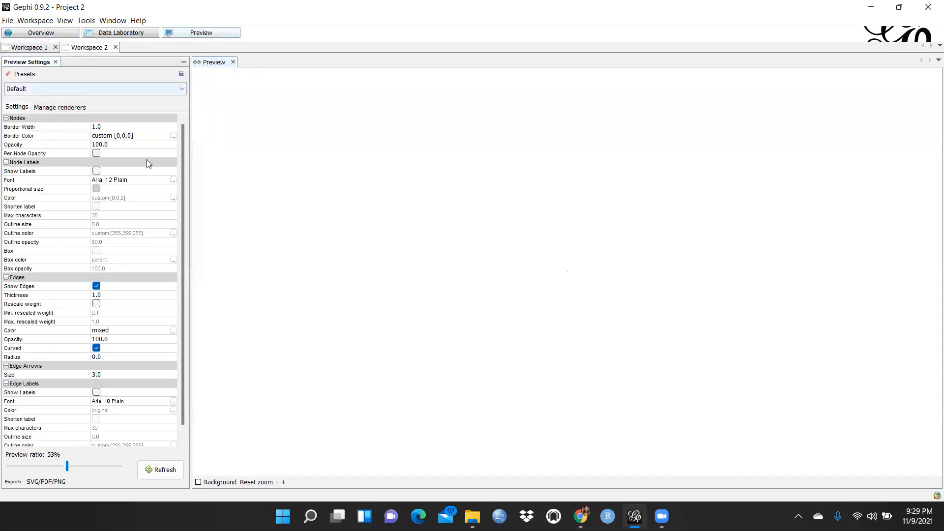
pyautogui.scroll(-1, 119, 322)
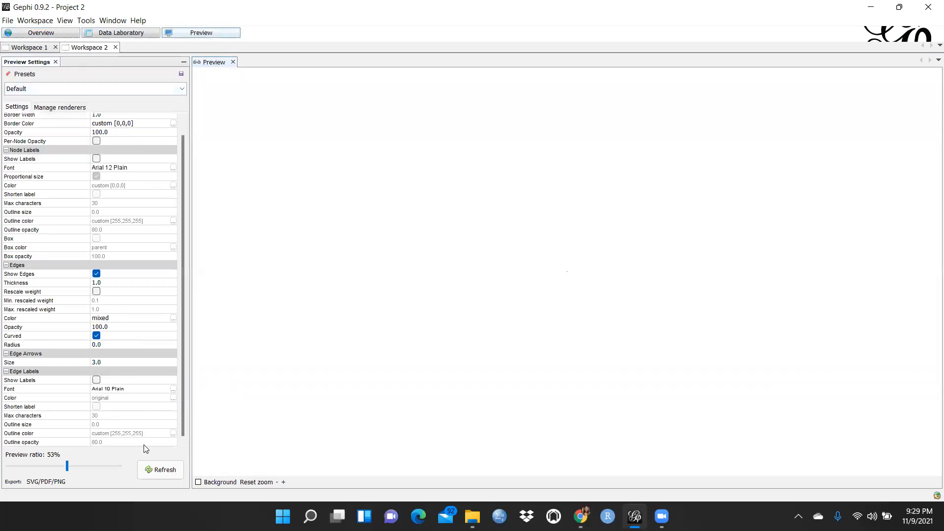
pyautogui.click(164, 475)
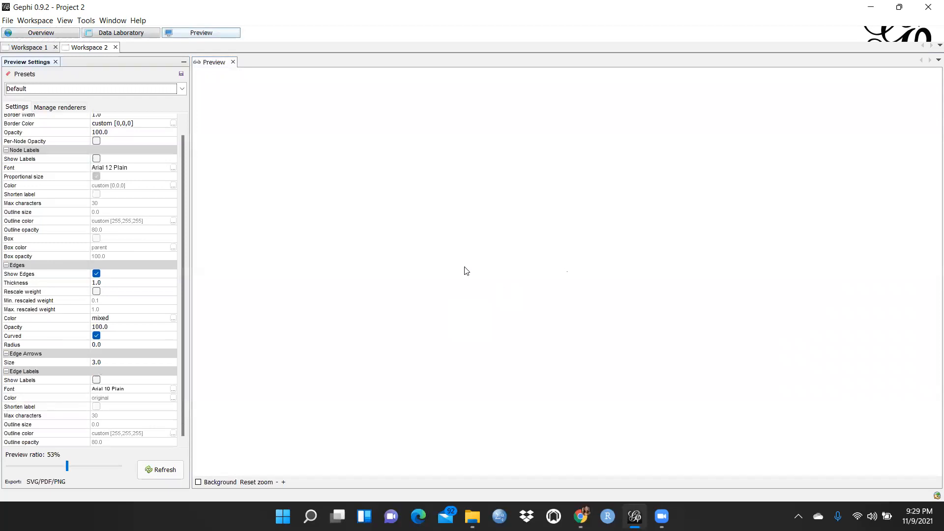
pyautogui.click(210, 34)
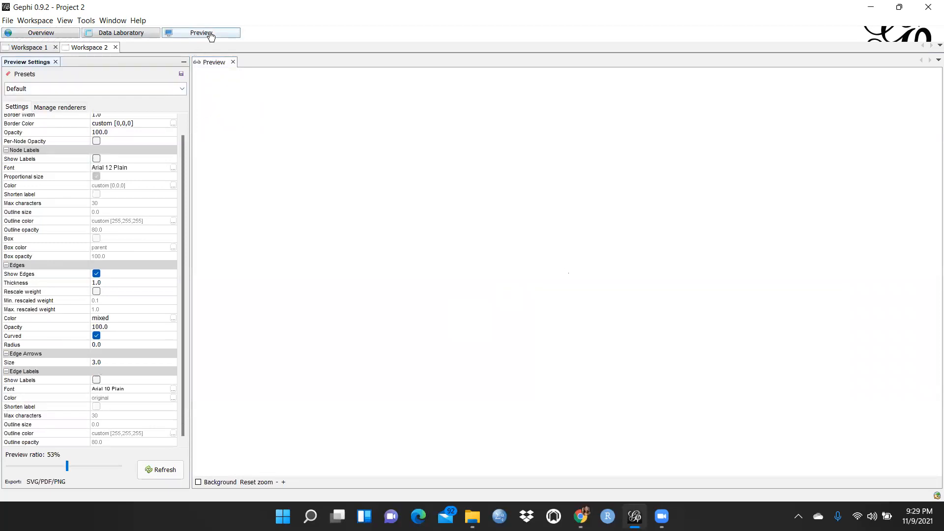
# - Check the node data table again and return to the graph overview
pyautogui.click(106, 34)
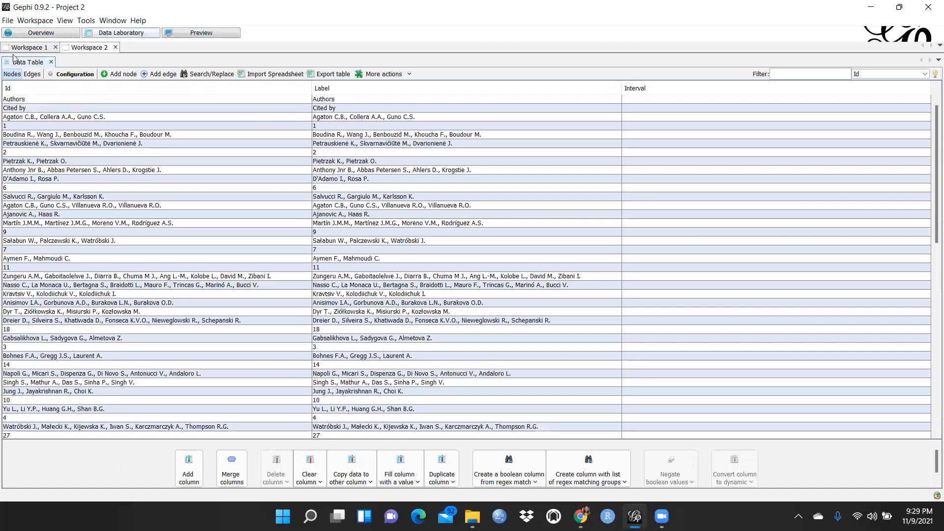
pyautogui.click(39, 34)
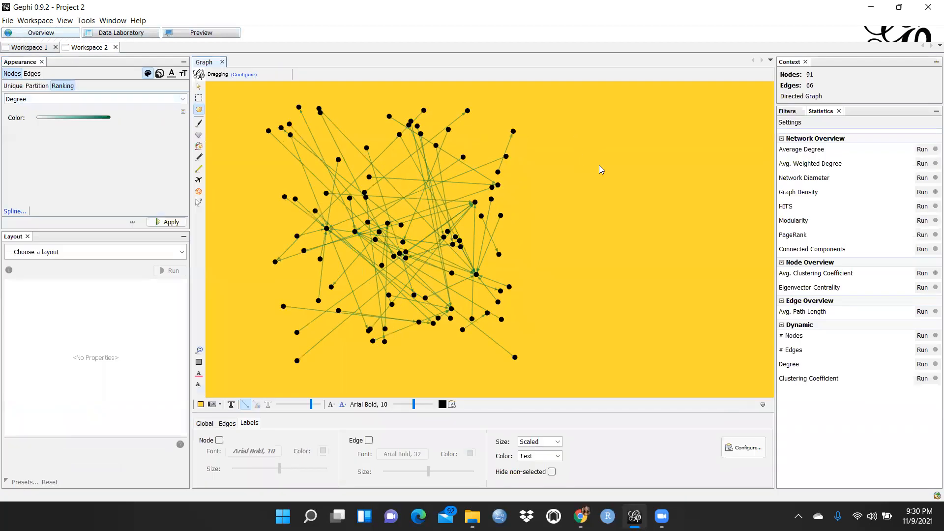
pyautogui.scroll(-2, 605, 163)
pyautogui.scroll(1, 605, 163)
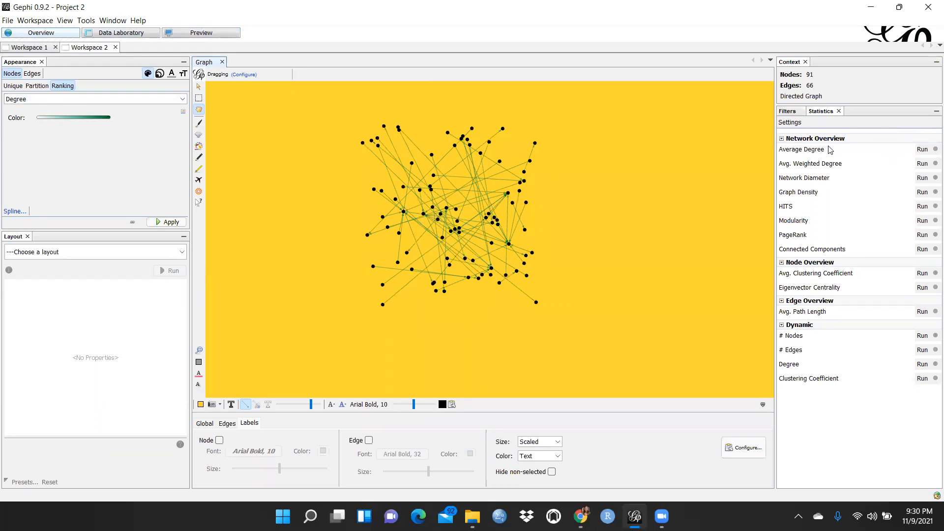
# - Run the Average Degree and Avg. Weighted Degree statistics on the network and close their reports
pyautogui.click(920, 151)
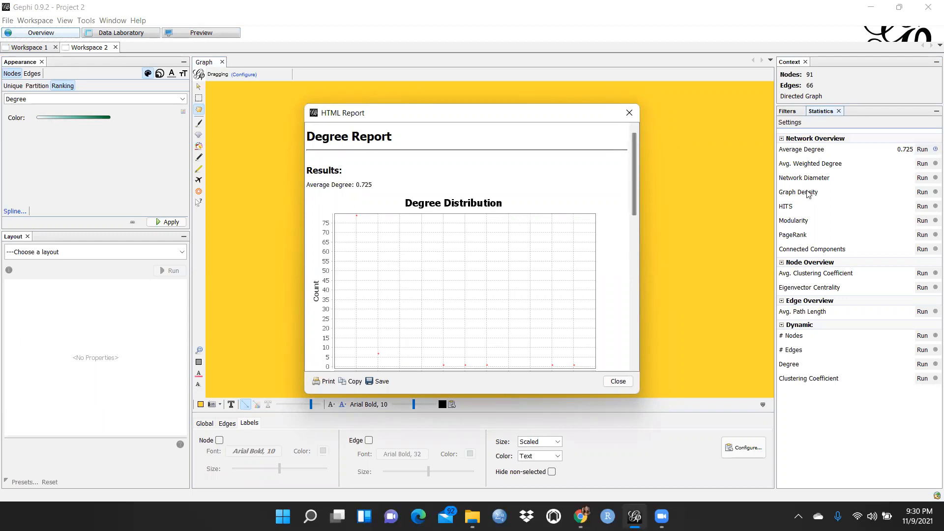
pyautogui.click(810, 165)
pyautogui.click(920, 166)
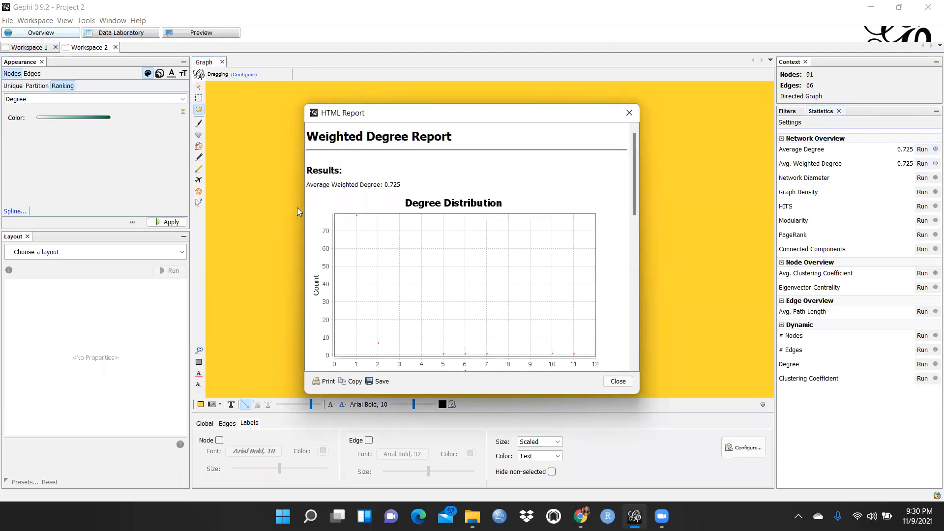
pyautogui.click(628, 114)
pyautogui.click(625, 116)
# - Review the degree columns in the node data table and look at the table export options without exporting
pyautogui.click(115, 34)
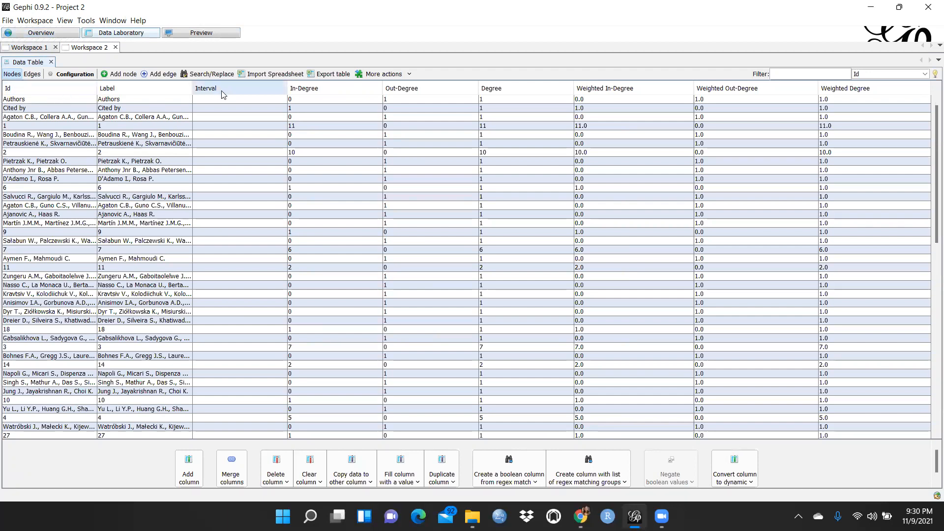
pyautogui.click(334, 75)
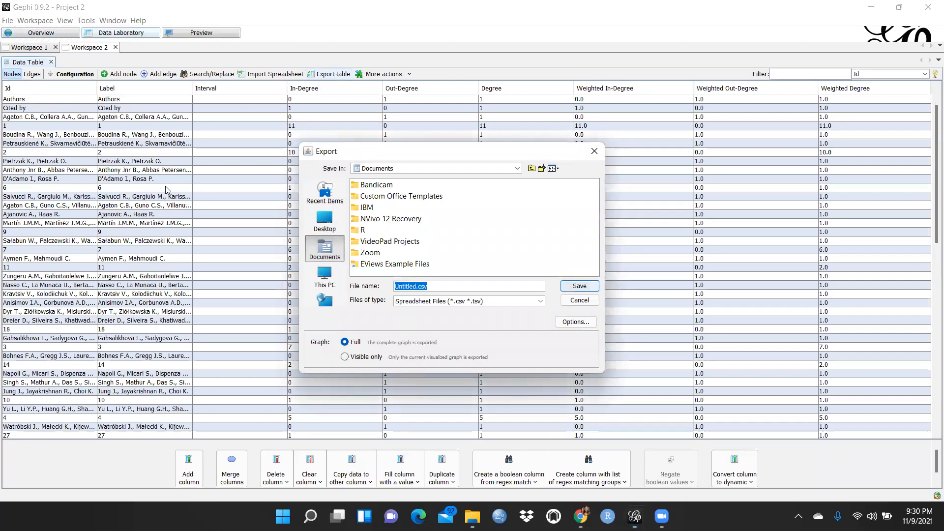
pyautogui.click(593, 151)
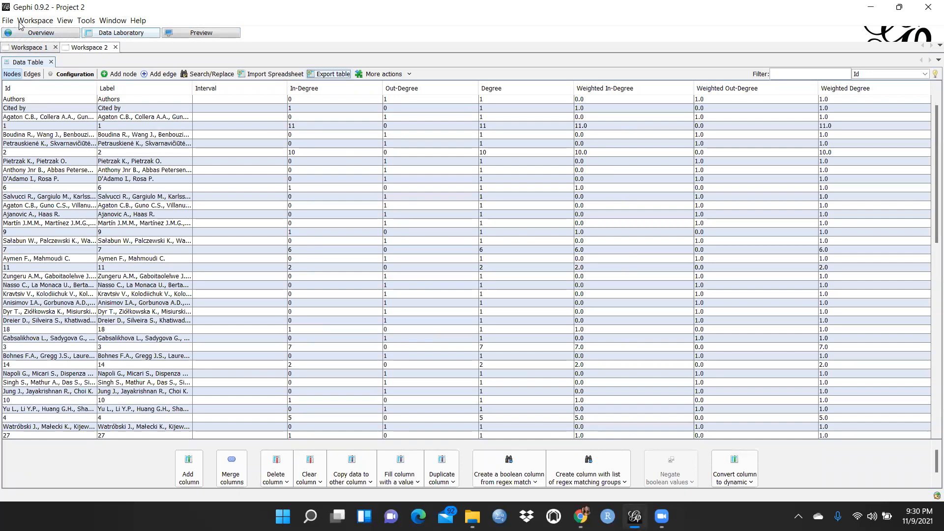
# - Run the Force Atlas layout on the graph with its default settings
pyautogui.click(39, 35)
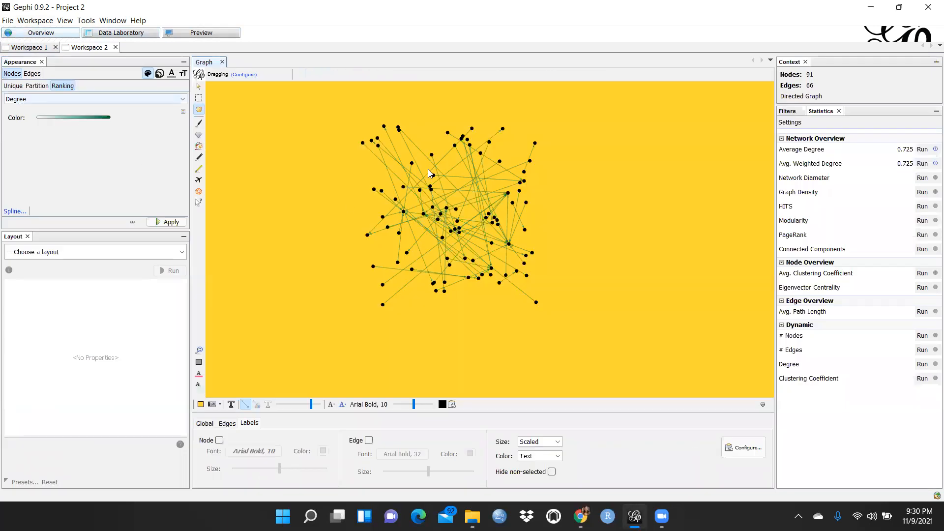
pyautogui.click(15, 238)
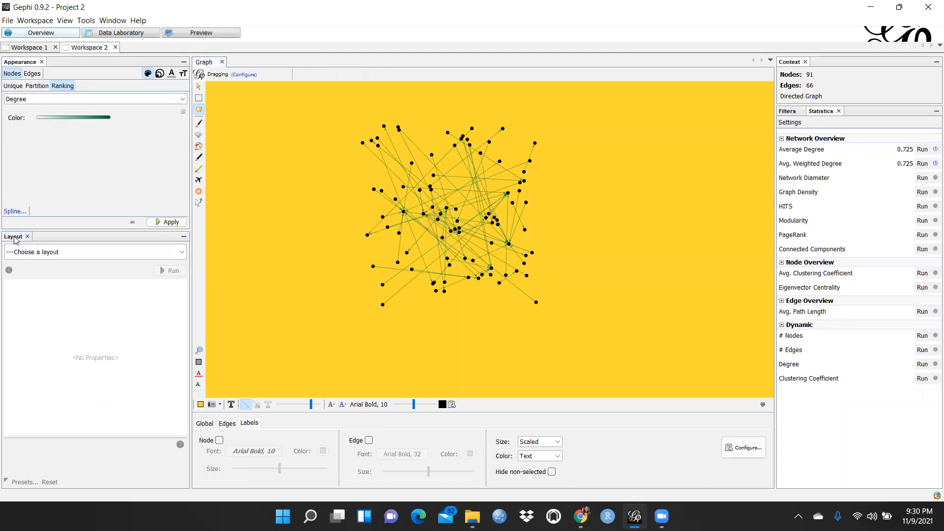
pyautogui.click(182, 253)
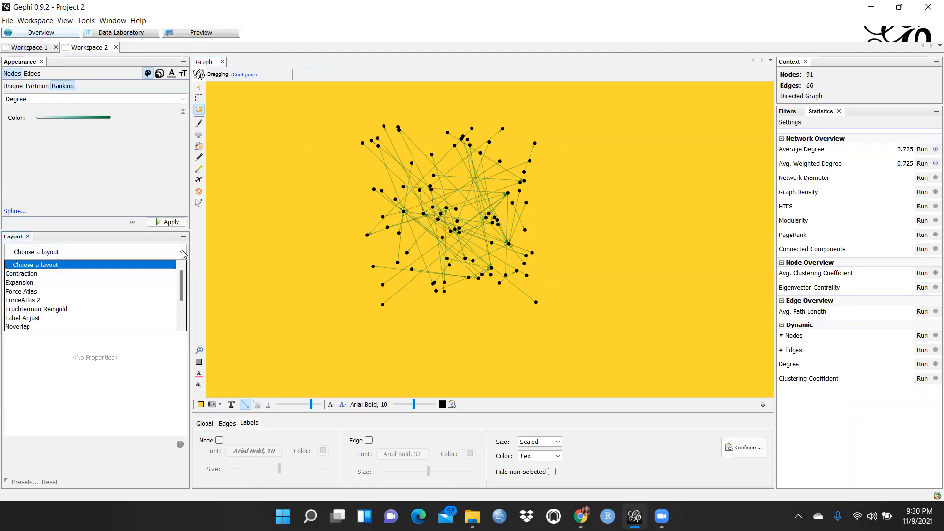
pyautogui.click(33, 296)
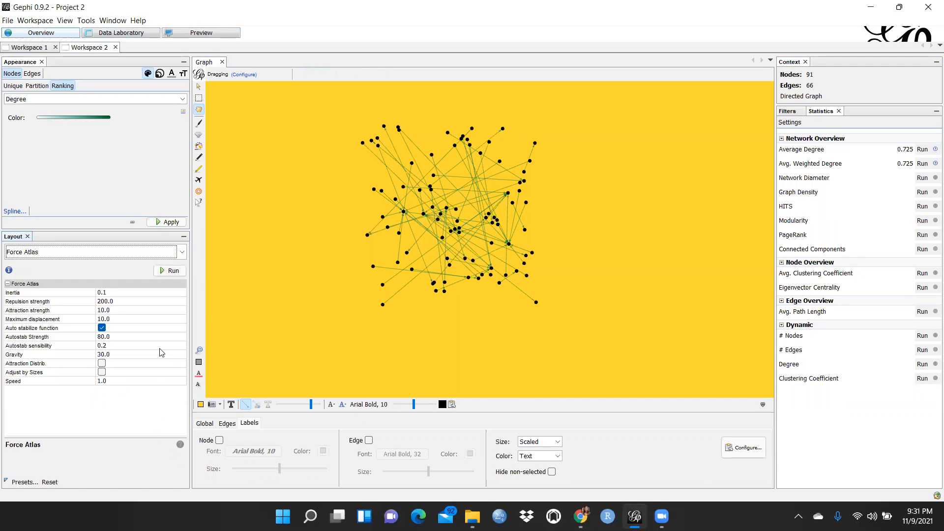
pyautogui.click(172, 272)
pyautogui.scroll(4, 529, 207)
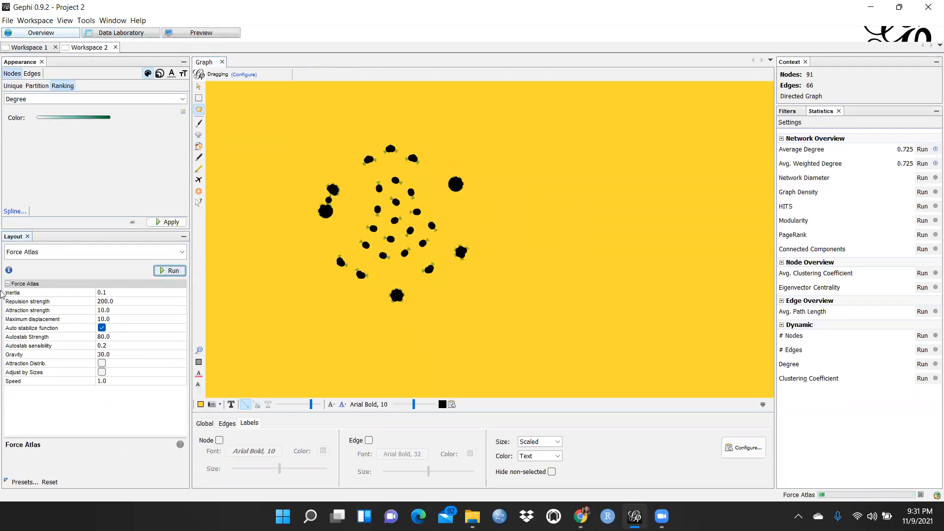
# - Stop the running Force Atlas layout and run the Noverlap layout with speed 3.0, ratio 1.2 and margin 5.0
pyautogui.click(185, 254)
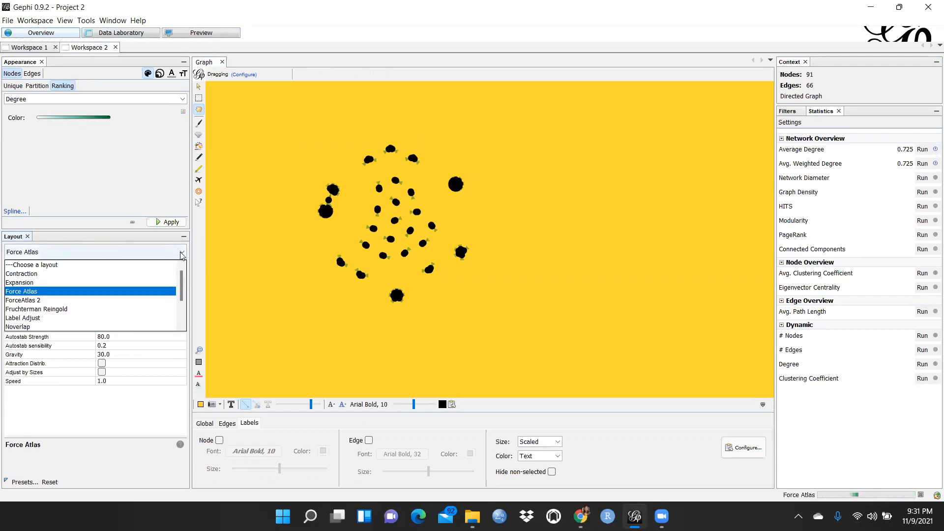
pyautogui.click(30, 327)
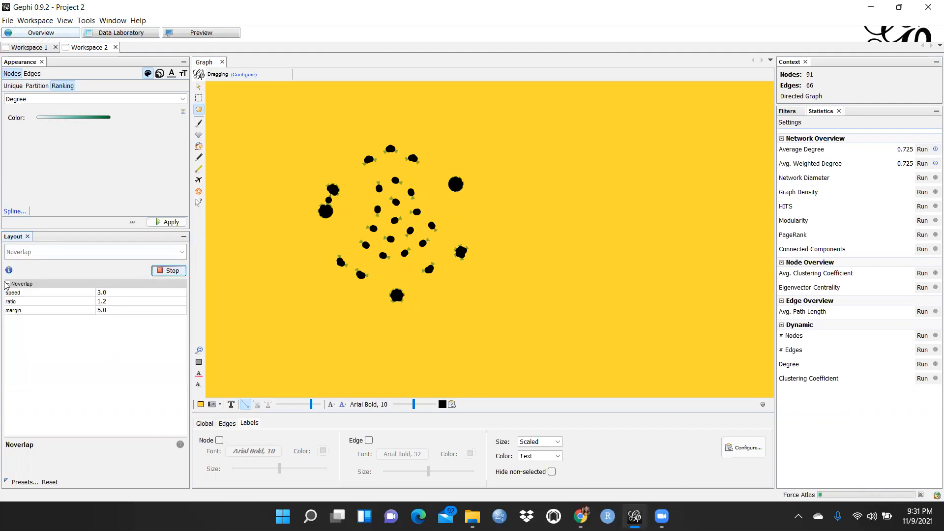
pyautogui.click(172, 271)
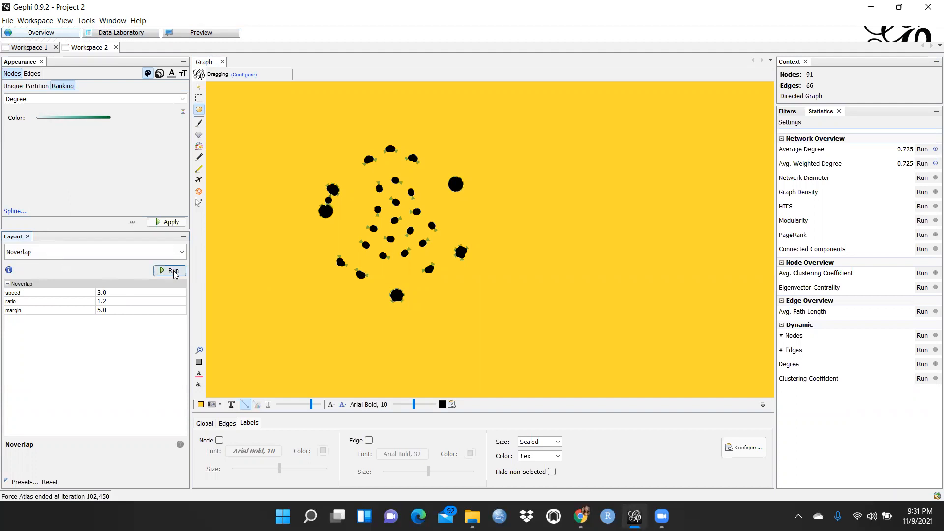
pyautogui.click(173, 272)
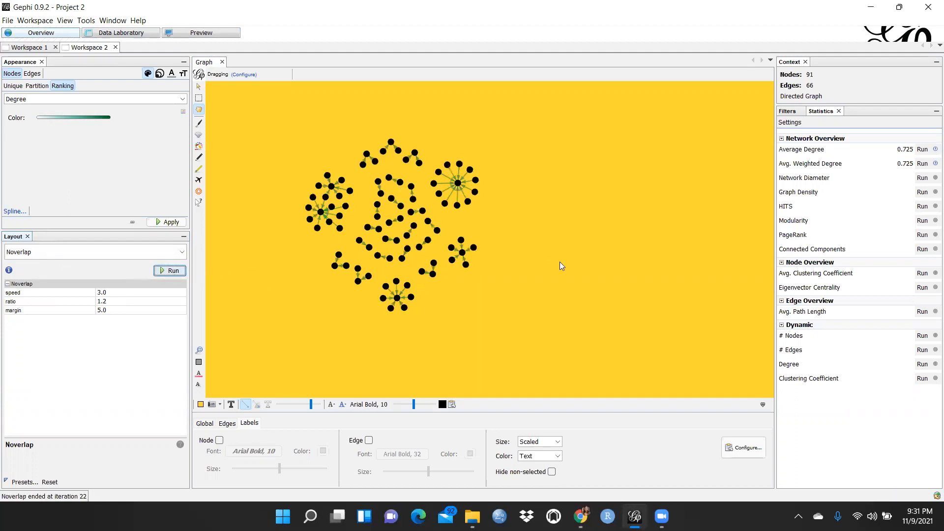
pyautogui.scroll(1, 560, 262)
pyautogui.scroll(1, 559, 261)
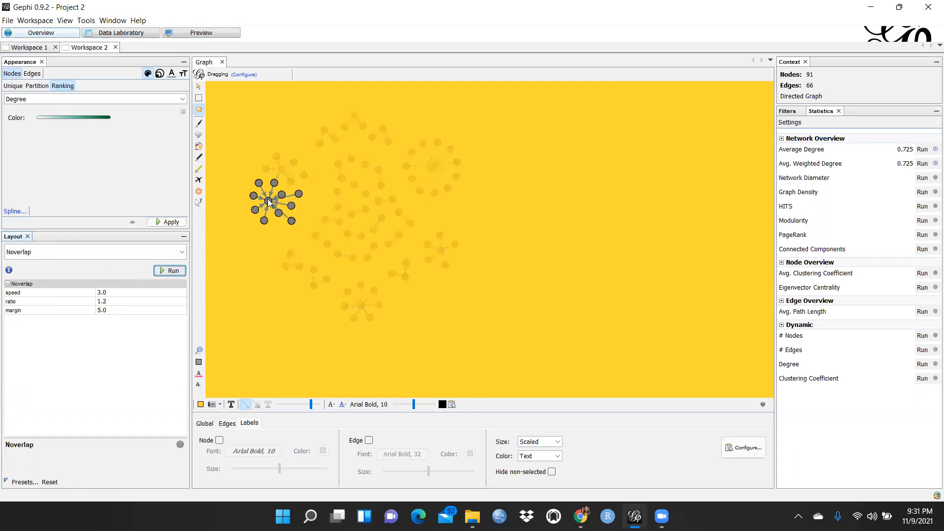
# - Run the Label Adjust layout at speed 1.0 including node size, and nudge the outlying node of the lower-right cluster slightly outward
pyautogui.click(182, 253)
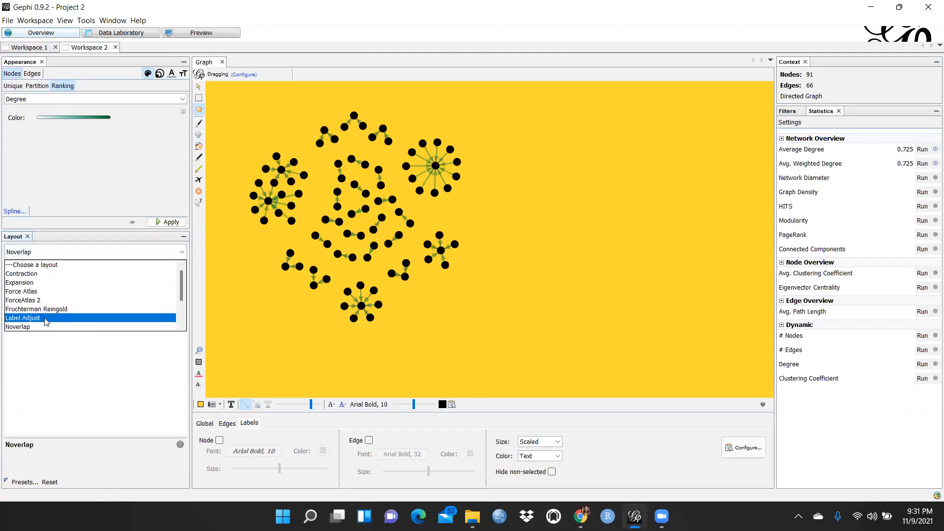
pyautogui.click(47, 319)
pyautogui.click(170, 270)
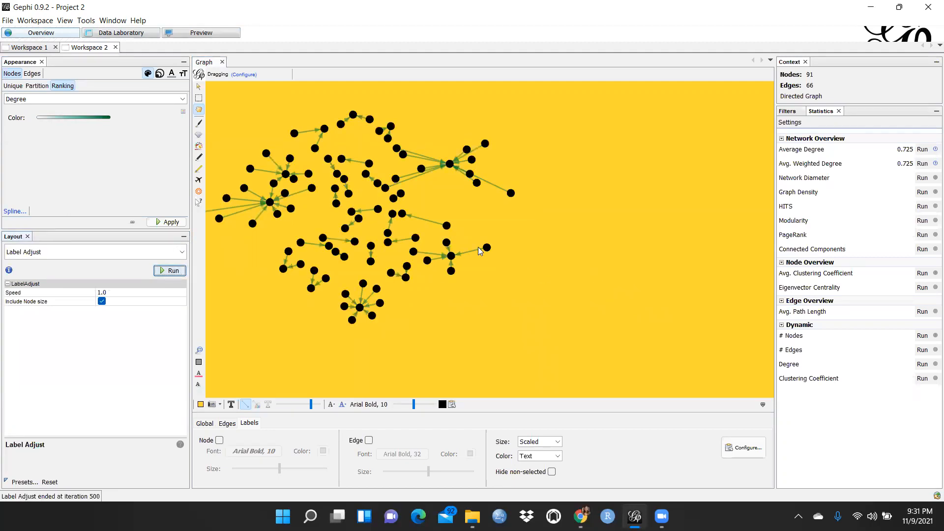
pyautogui.moveTo(489, 248)
pyautogui.mouseDown()
pyautogui.moveTo(517, 290)
pyautogui.moveTo(493, 253)
pyautogui.mouseUp()
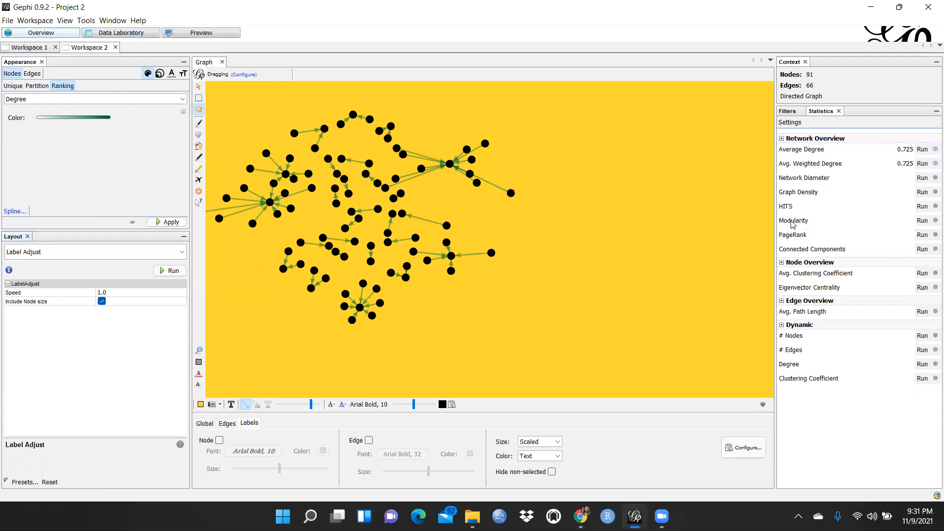
# - Run the Modularity statistic with randomize, edge weights and resolution 1.0, review its report and close it without saving
pyautogui.click(923, 220)
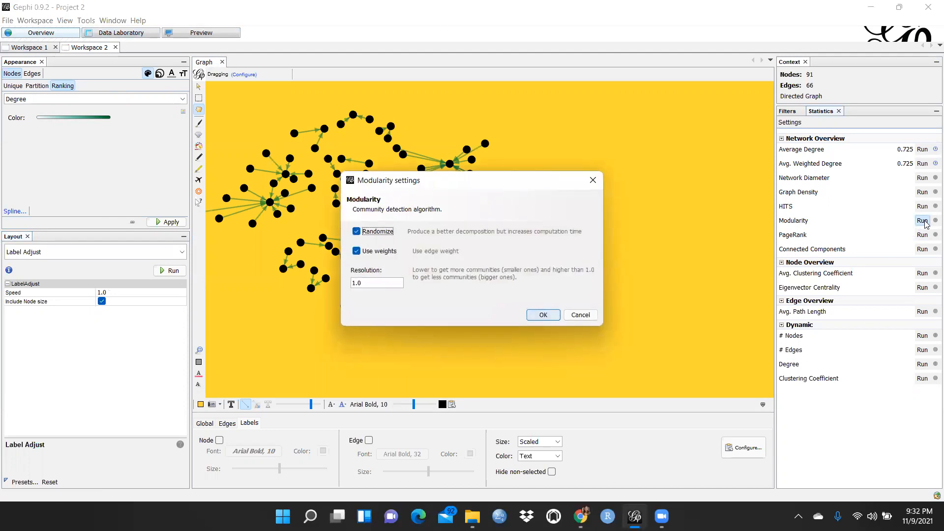
pyautogui.click(545, 317)
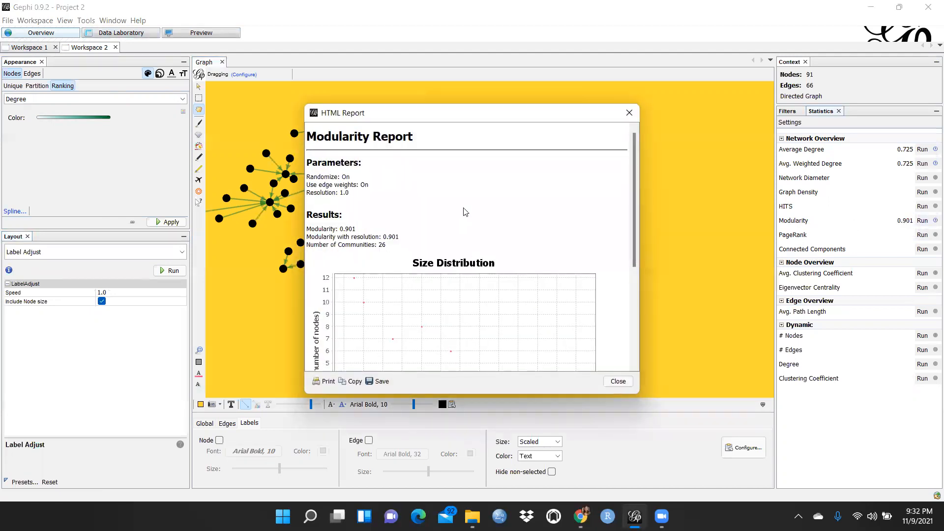
pyautogui.scroll(-3, 467, 214)
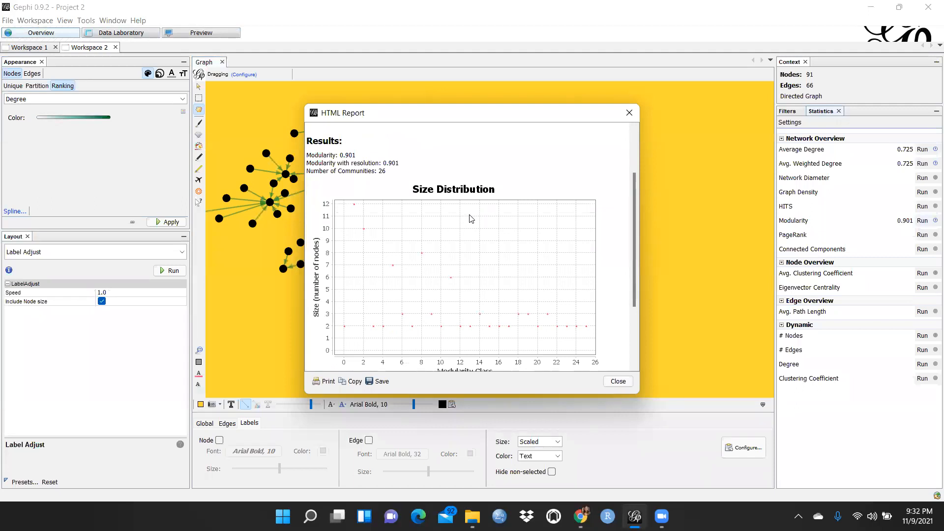
pyautogui.scroll(-2, 472, 219)
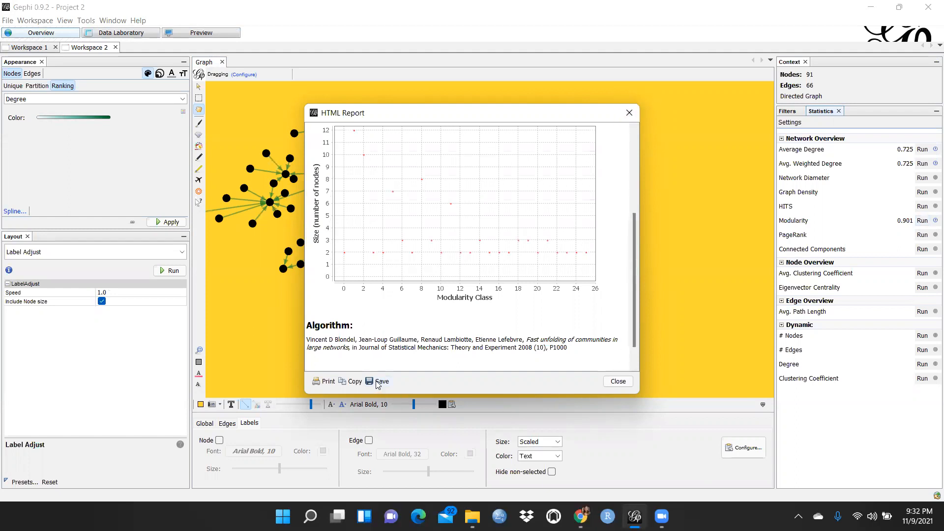
pyautogui.click(347, 381)
pyautogui.click(376, 382)
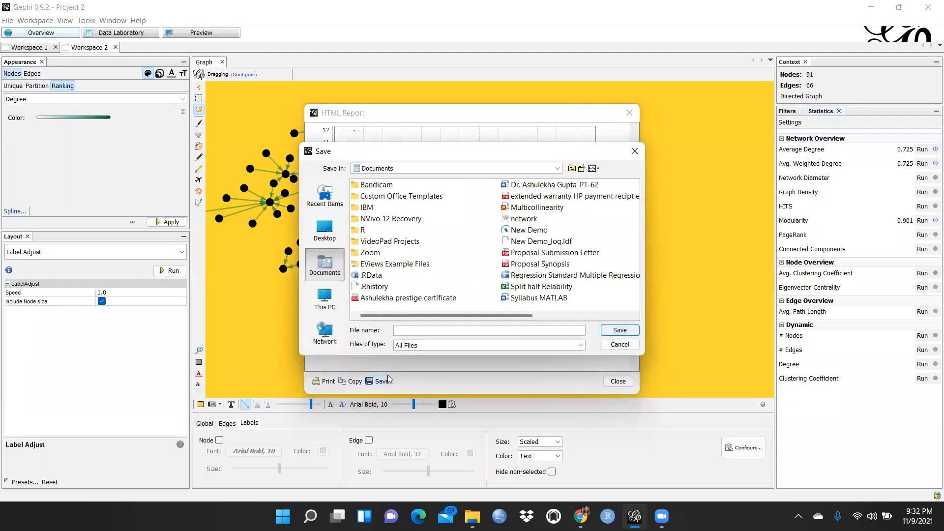
pyautogui.click(635, 151)
pyautogui.click(631, 113)
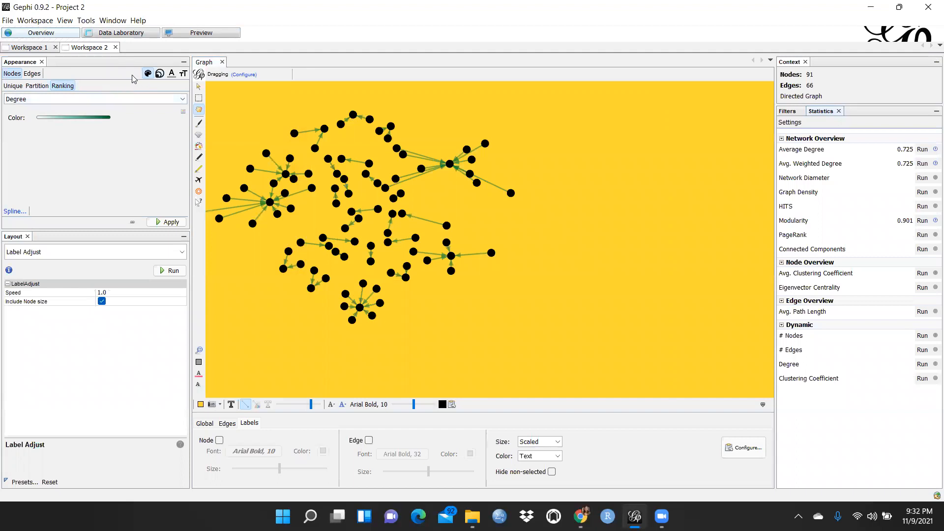
# - Apply the unique dark blue color #000e8f to all edges of the graph
pyautogui.click(31, 74)
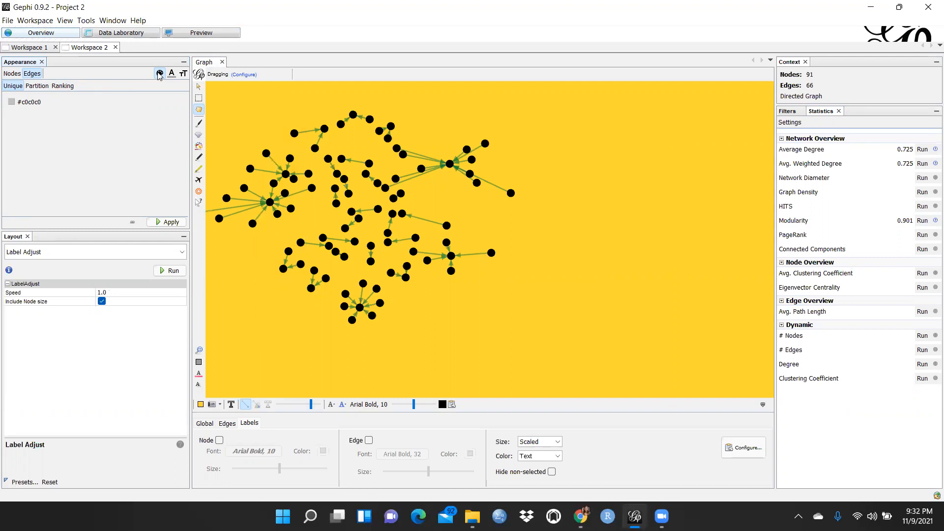
pyautogui.click(11, 101)
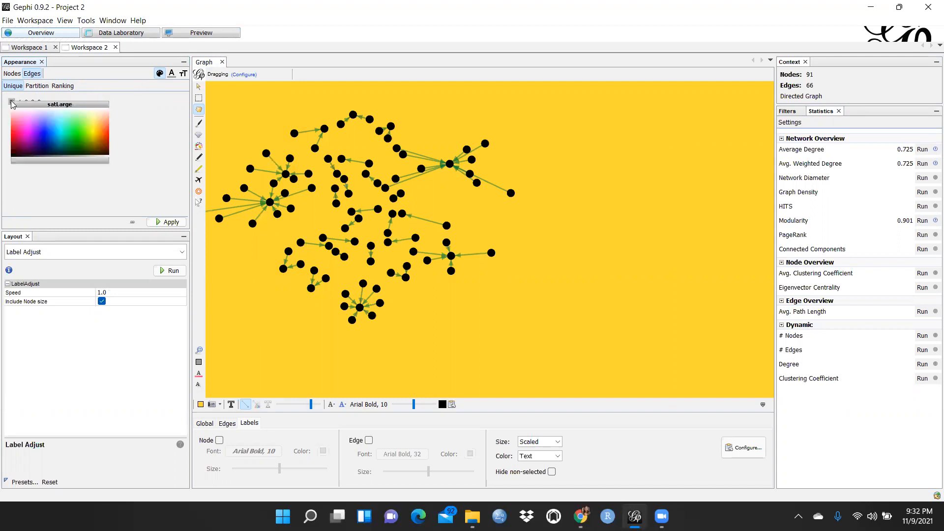
pyautogui.click(47, 145)
pyautogui.click(168, 222)
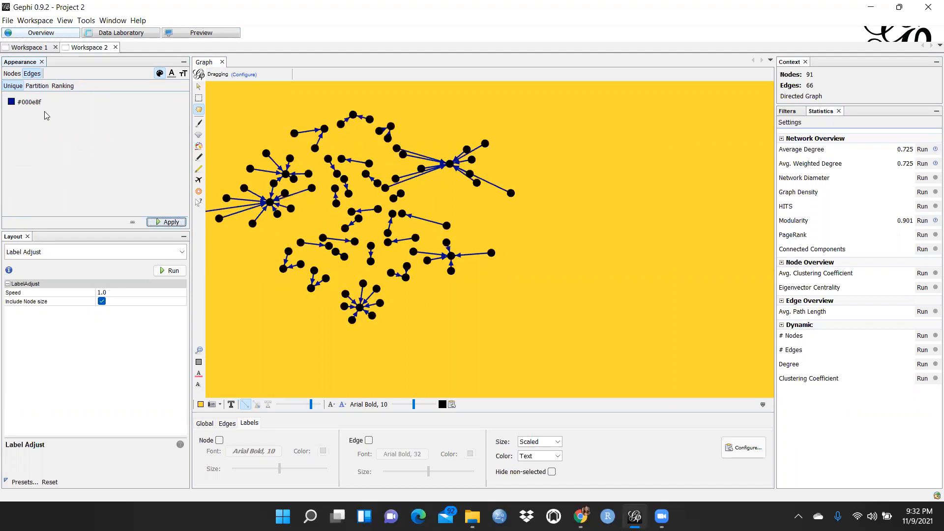
# - Check the node color ranking settings and apply the unique color #c0c0c0 to the edge labels
pyautogui.click(12, 74)
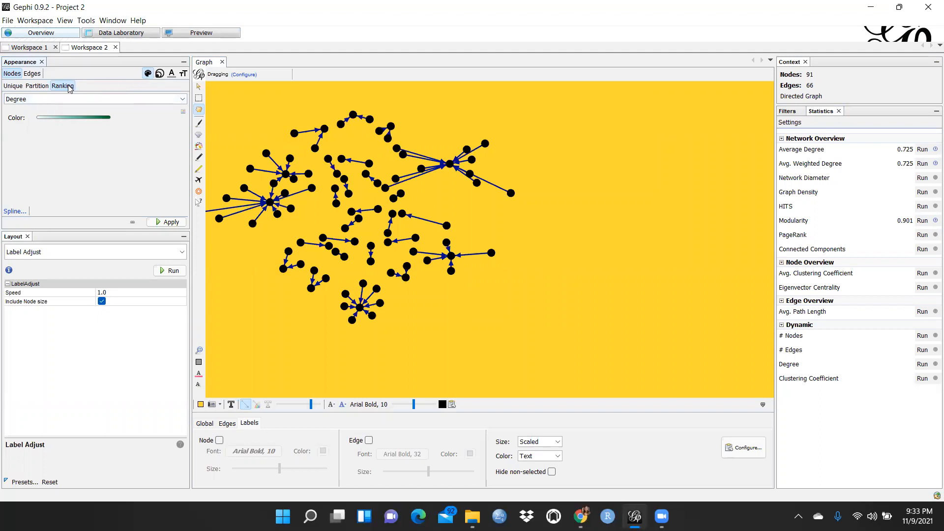
pyautogui.click(39, 75)
pyautogui.click(172, 74)
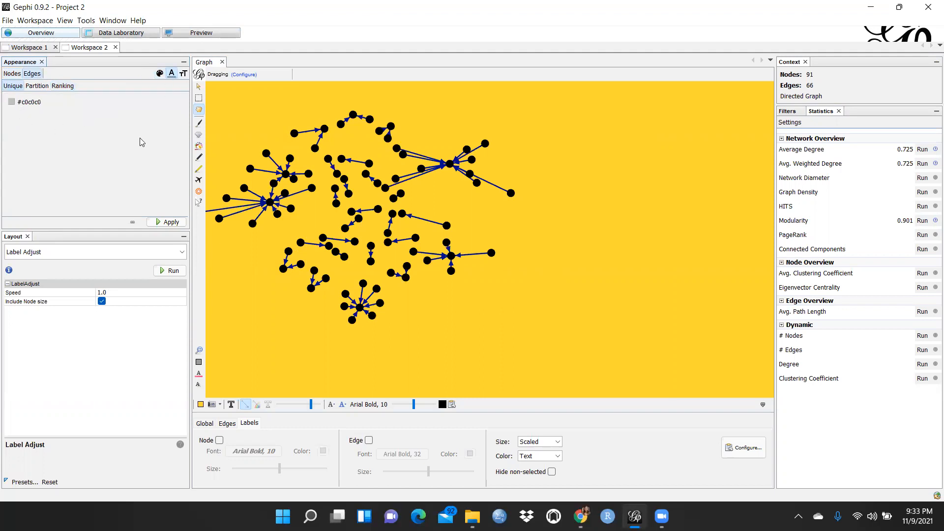
pyautogui.click(168, 222)
# - Choose the Default Curved preset for the graph preview and set the preview ratio to 98%
pyautogui.click(204, 32)
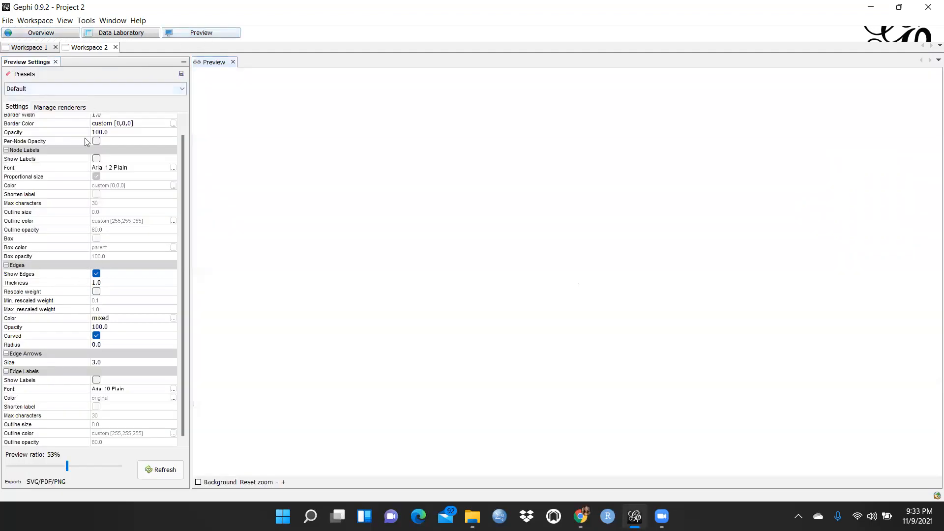
pyautogui.scroll(1, 84, 141)
pyautogui.click(182, 89)
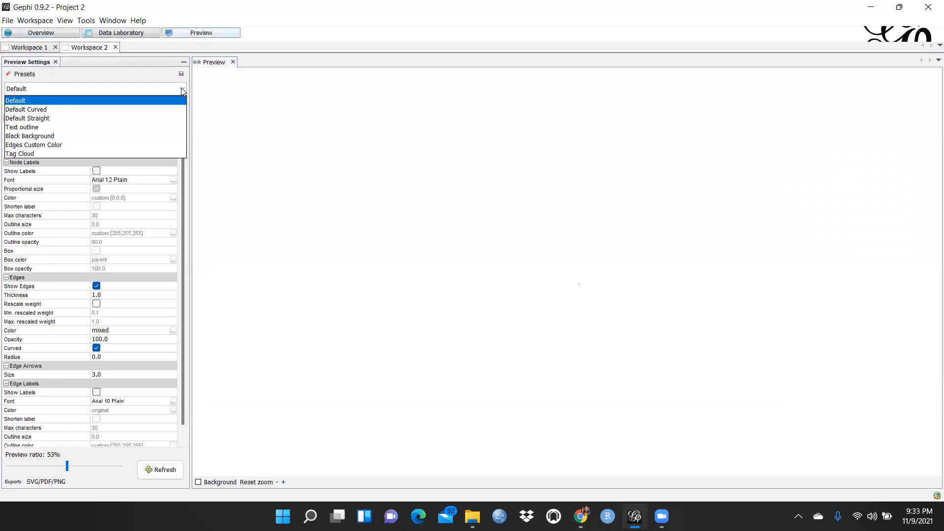
pyautogui.click(25, 110)
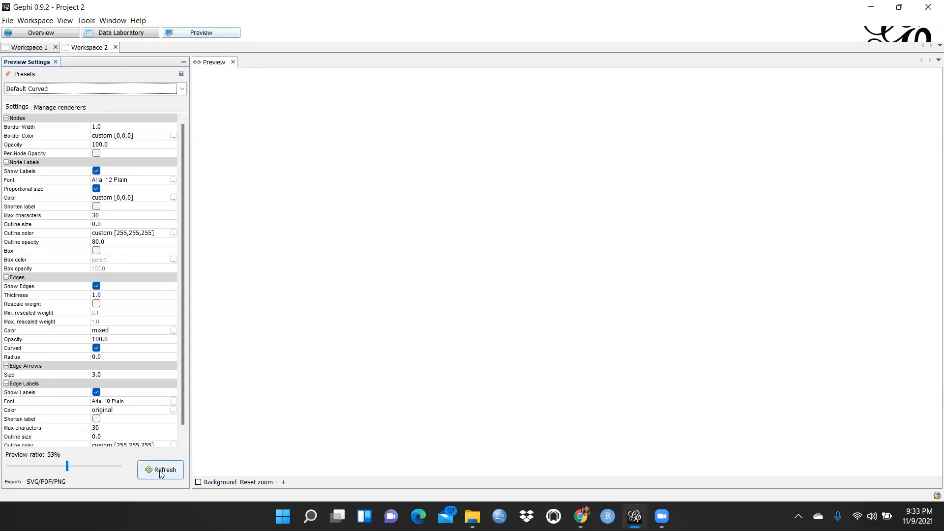
pyautogui.scroll(-1, 184, 423)
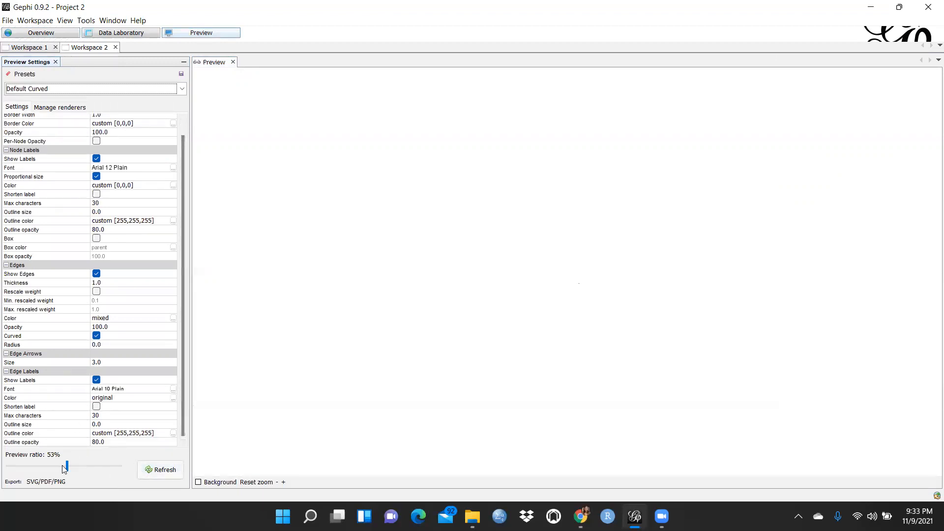
pyautogui.moveTo(67, 470); pyautogui.dragTo(119, 469)
pyautogui.scroll(1, 91, 364)
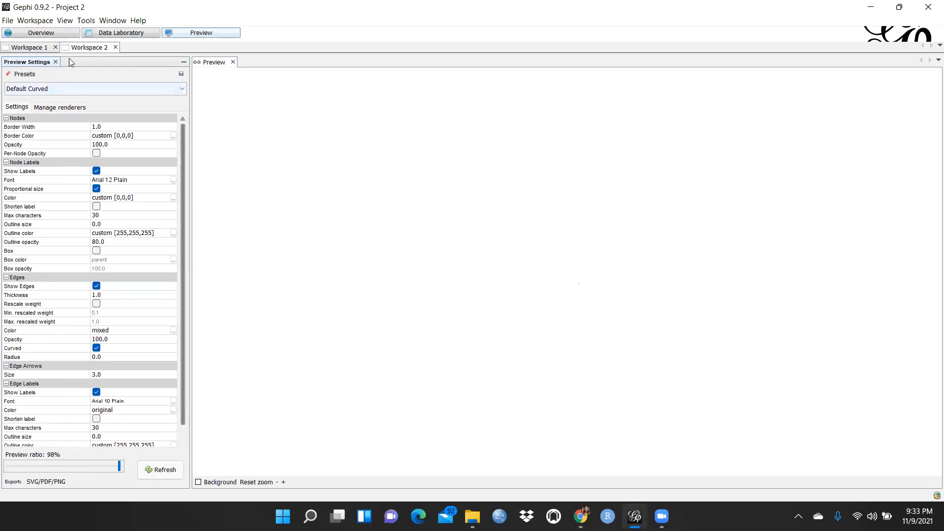
# - Return to the graph overview, run the Graph Density statistic as directed and close its report
pyautogui.click(49, 35)
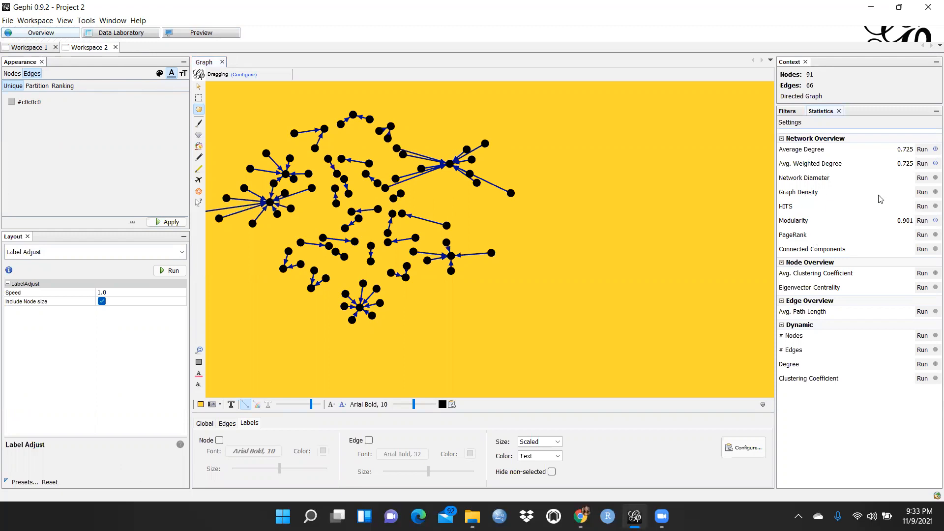
pyautogui.click(924, 193)
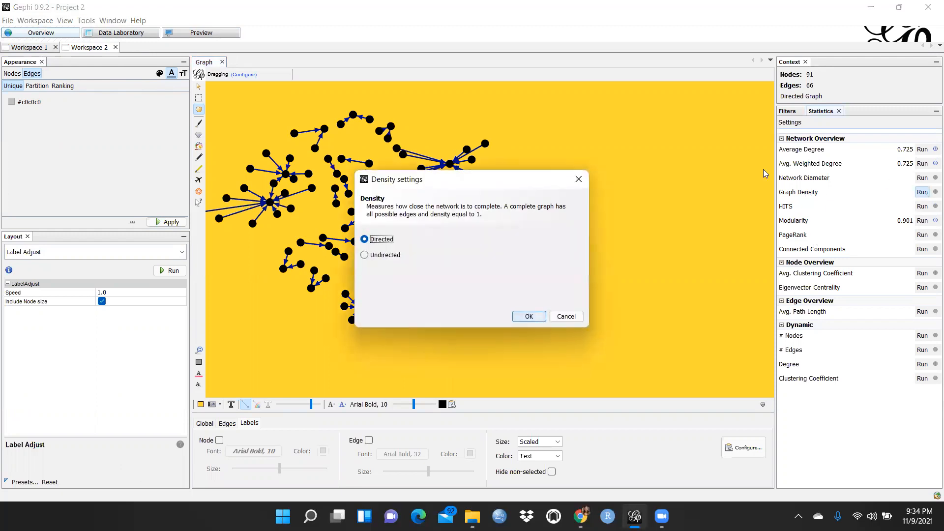
pyautogui.click(529, 319)
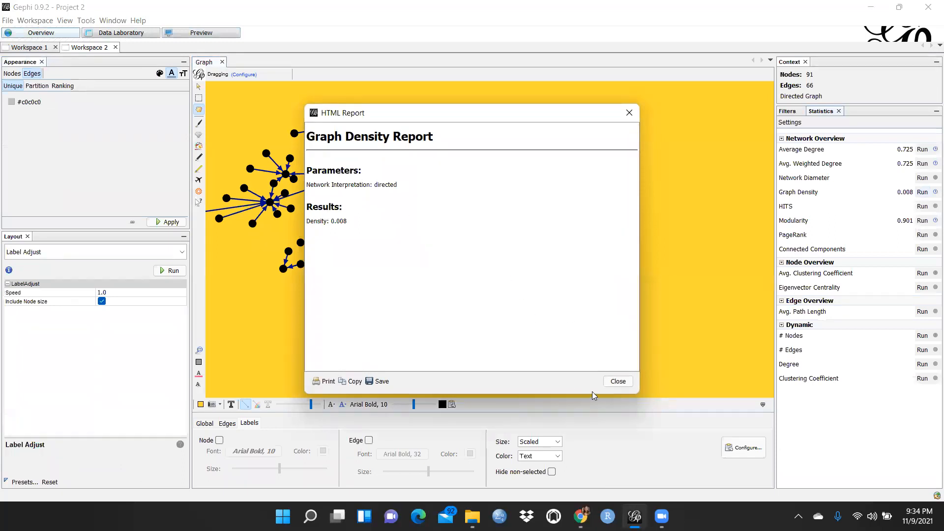
pyautogui.click(627, 383)
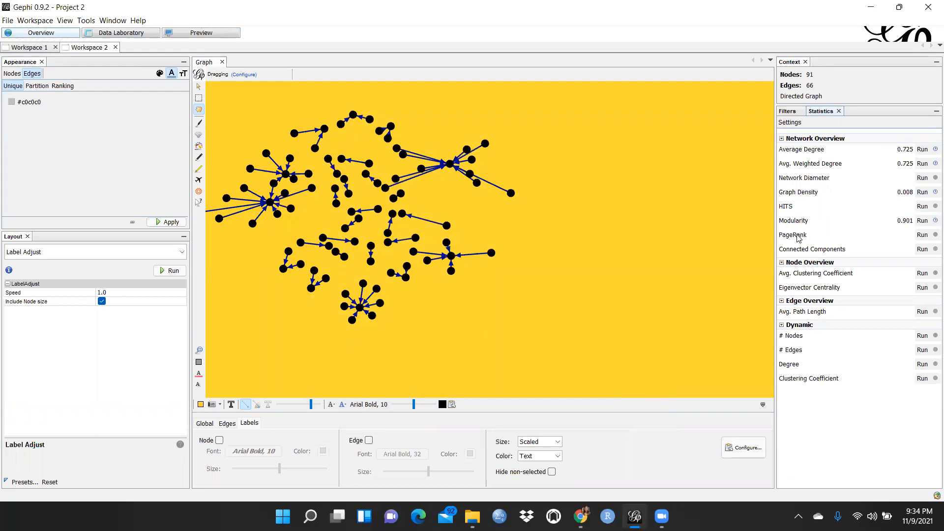
# - Run the PageRank statistic as directed with probability 0.85 and epsilon 0.001, review its report and close it
pyautogui.click(923, 234)
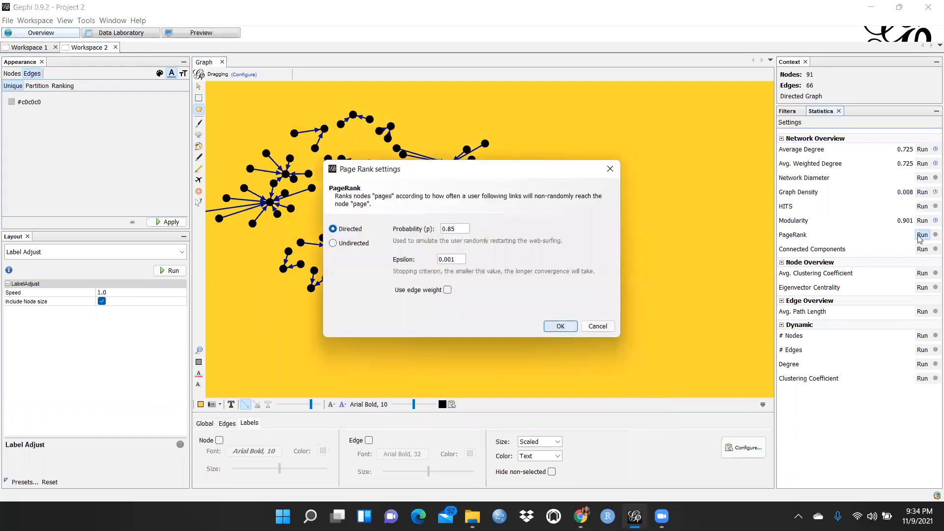
pyautogui.click(560, 327)
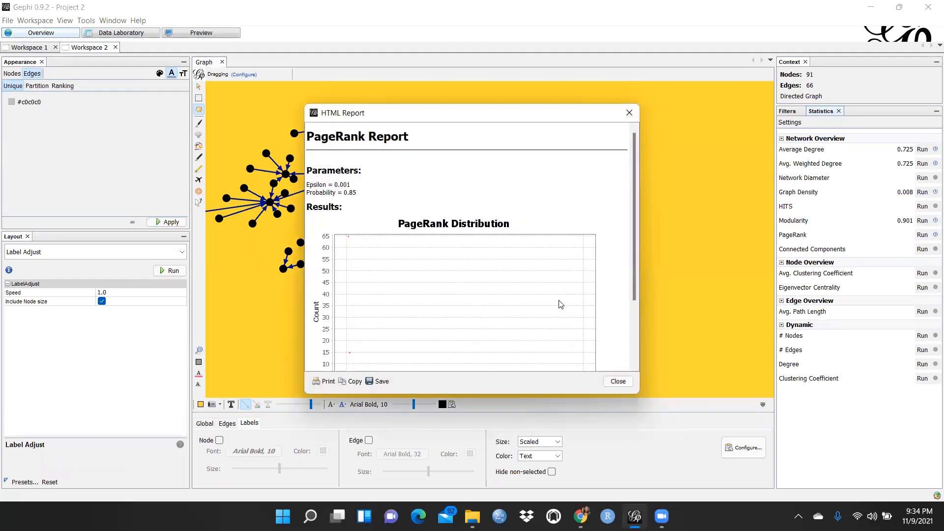
pyautogui.scroll(-3, 485, 312)
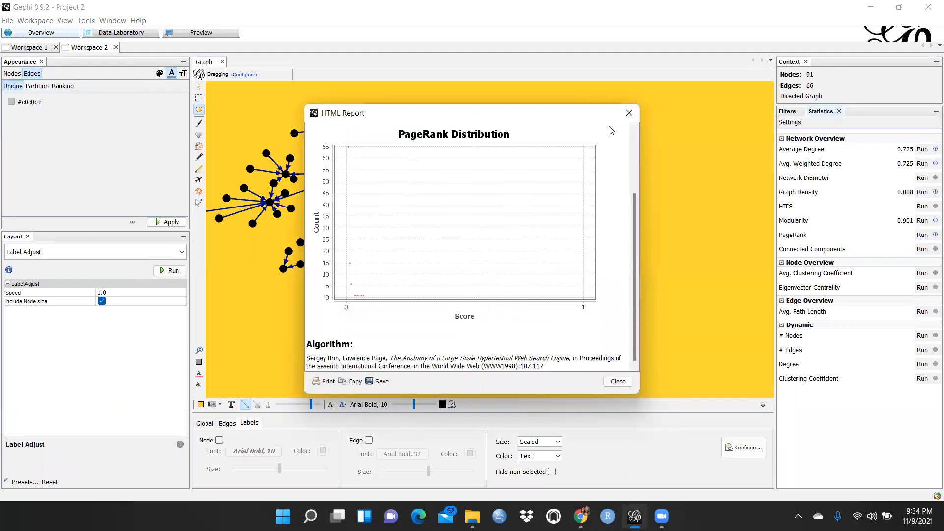
pyautogui.click(627, 112)
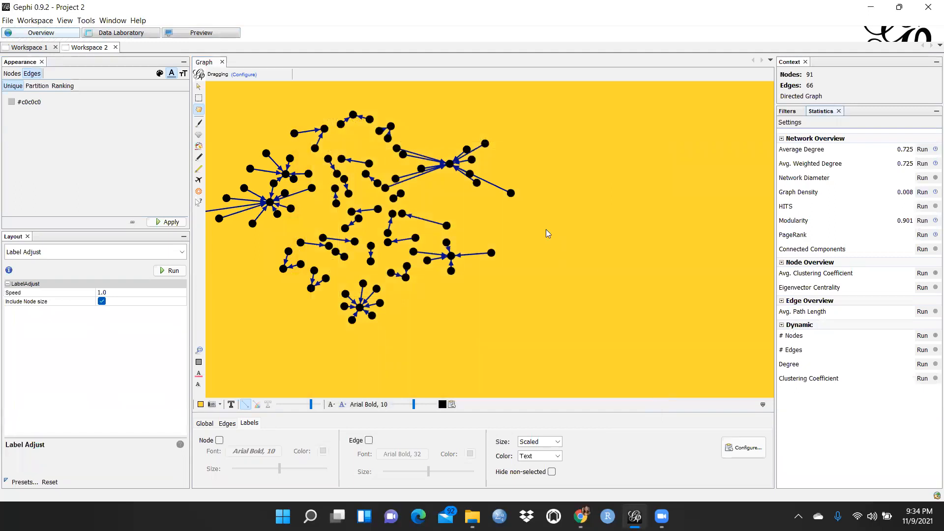
pyautogui.scroll(2, 250, 261)
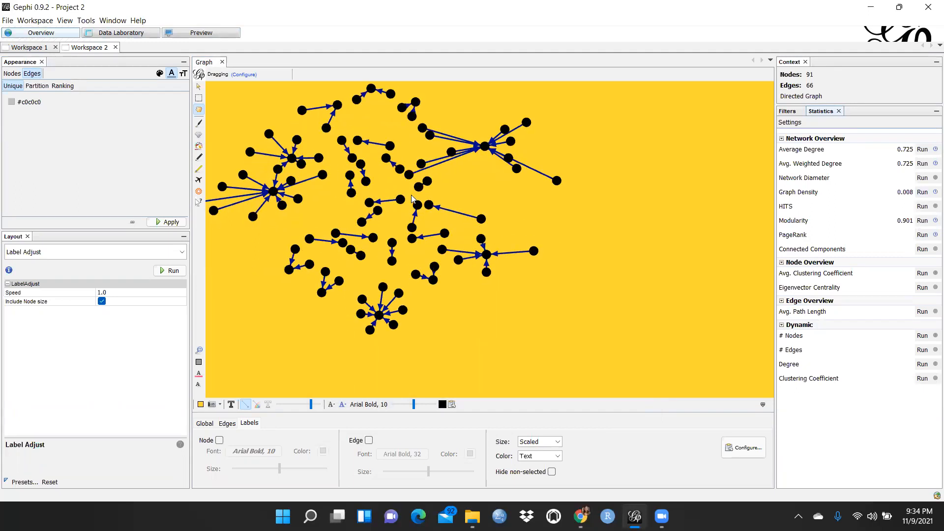
pyautogui.scroll(2, 478, 192)
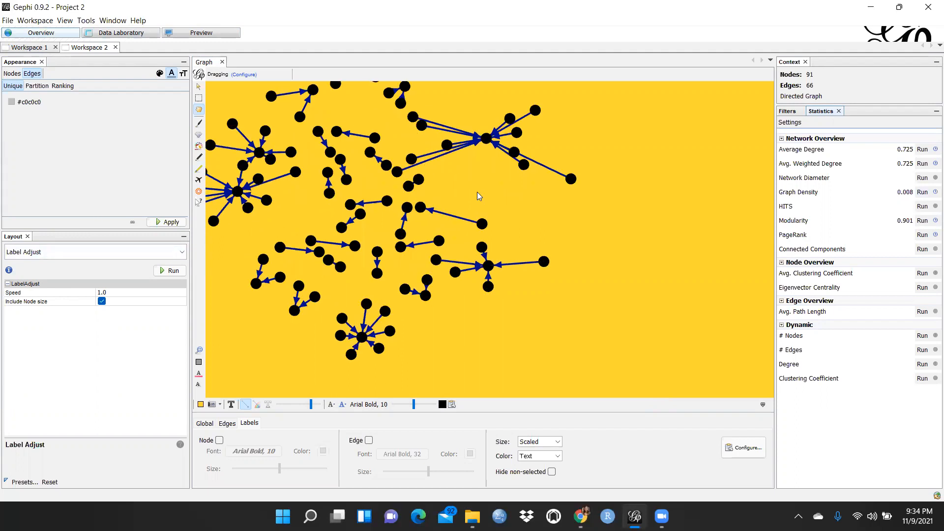
pyautogui.scroll(-5, 477, 192)
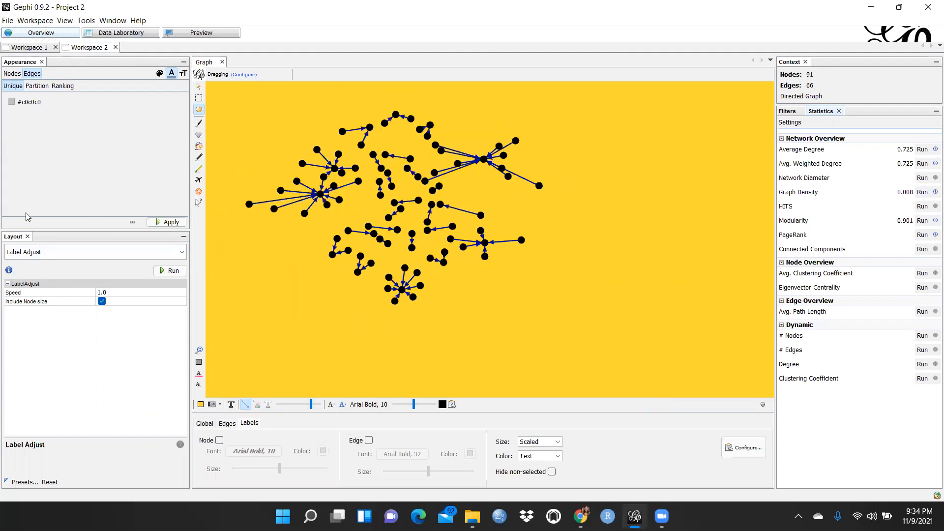
# - Run the Yifan Hu Proportional layout on the graph with its default properties
pyautogui.click(183, 252)
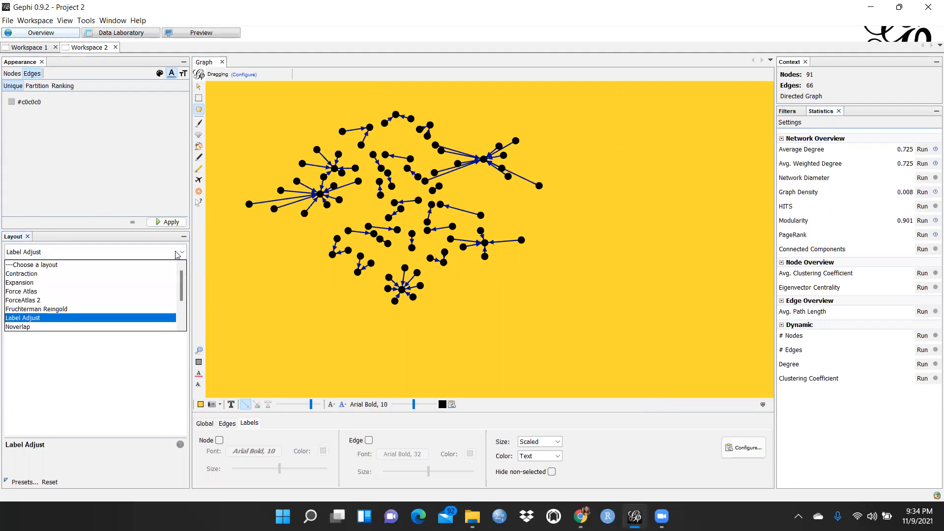
pyautogui.click(48, 265)
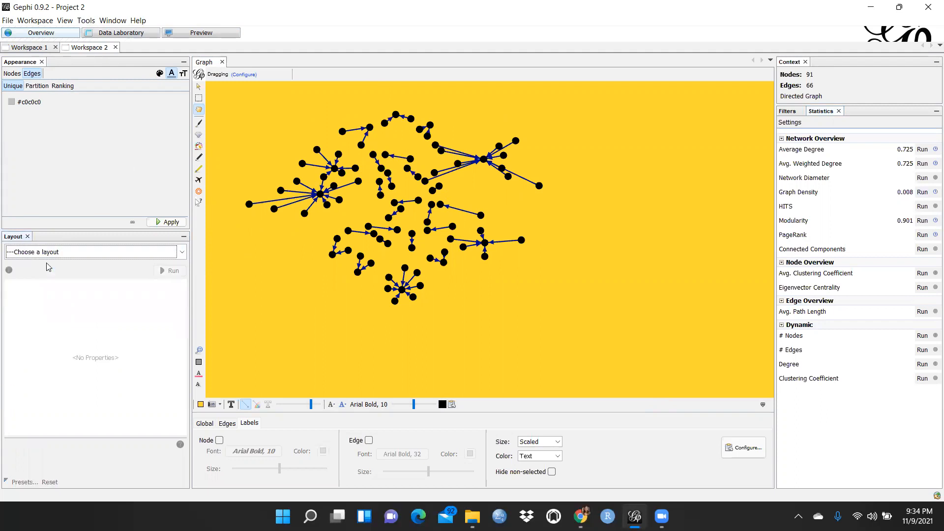
pyautogui.click(183, 252)
pyautogui.scroll(-2, 40, 322)
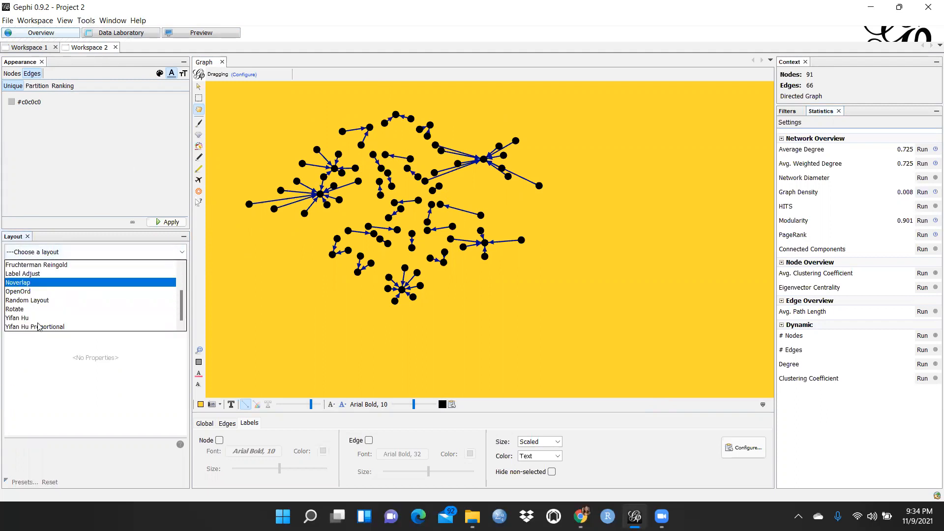
pyautogui.click(36, 327)
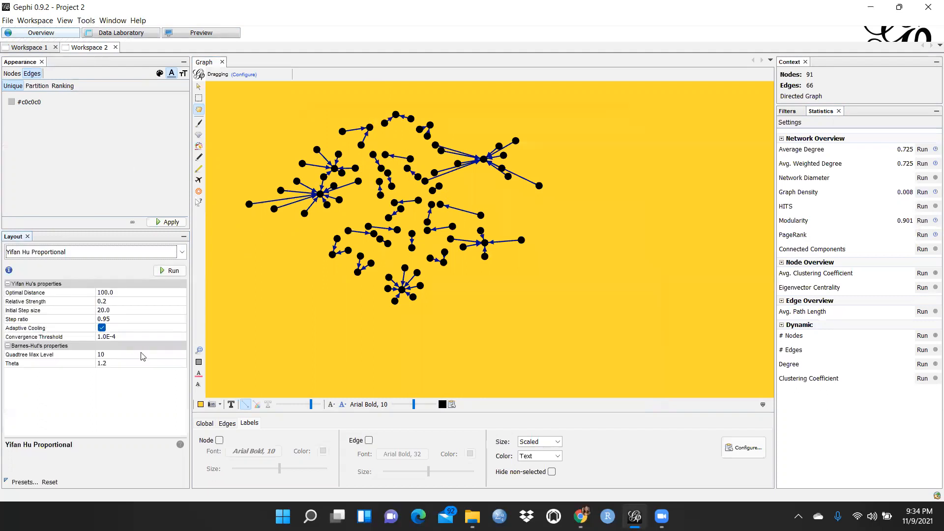
pyautogui.click(171, 272)
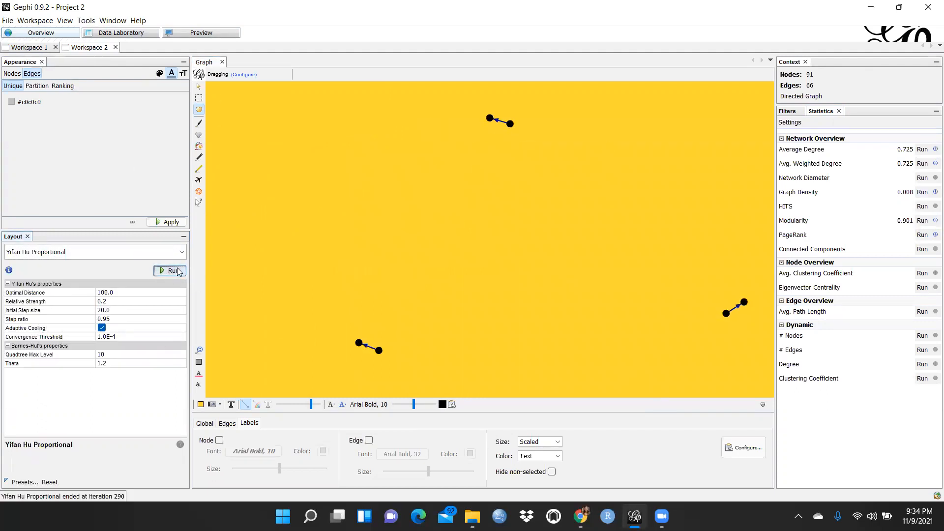
# - Run the Fruchterman Reingold layout with area 10000, gravity 10 and speed 1, and stop it once the nodes have spread into a circle
pyautogui.click(89, 251)
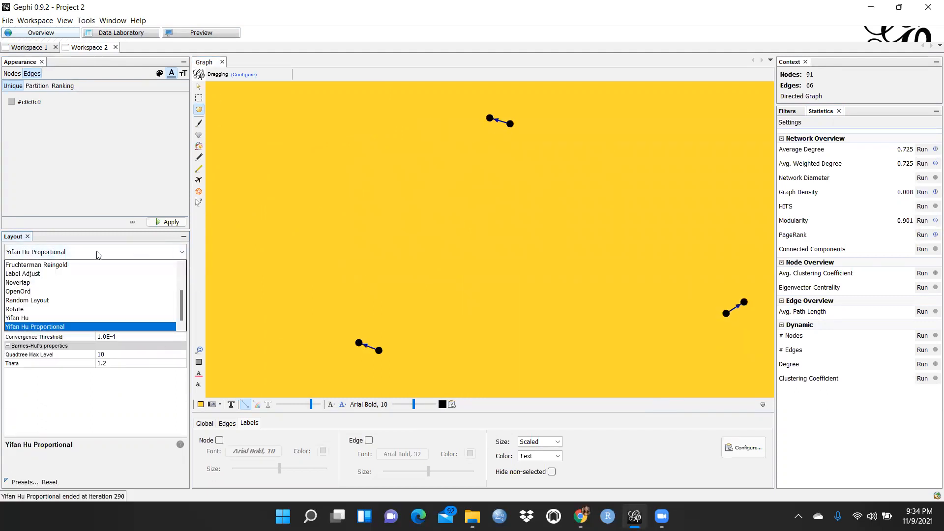
pyautogui.click(26, 265)
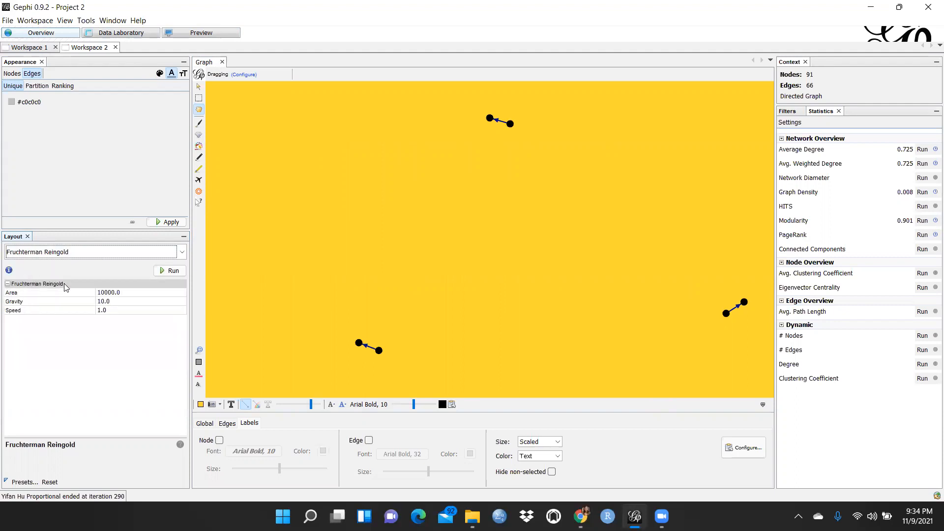
pyautogui.click(170, 271)
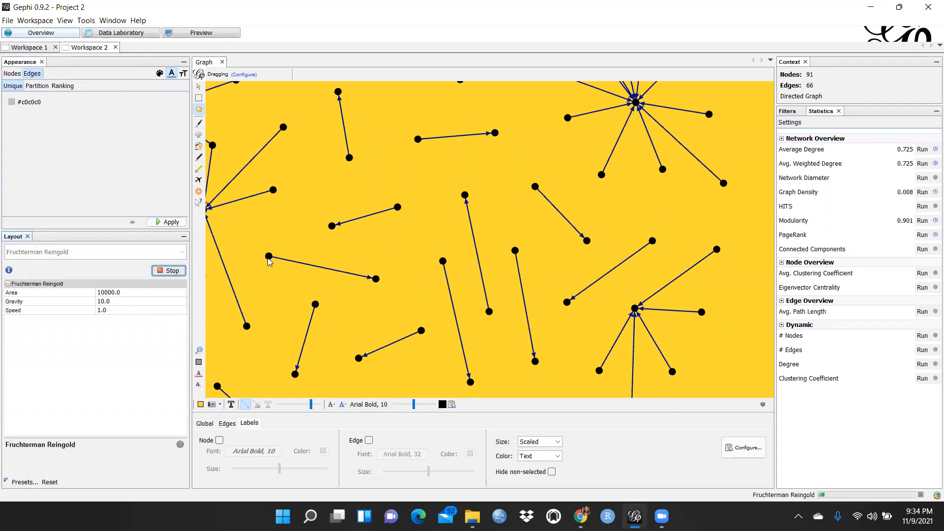
pyautogui.scroll(-5, 484, 265)
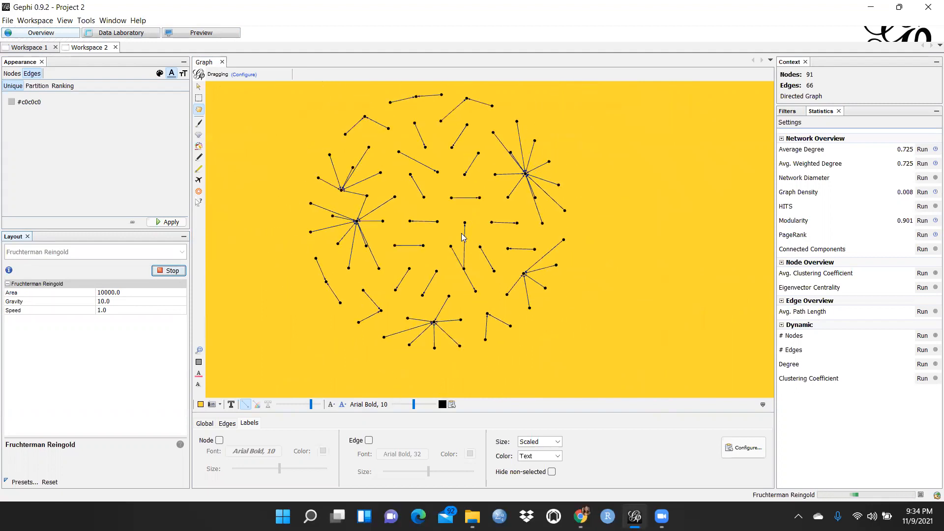
pyautogui.click(178, 270)
# - Run the Contraction layout once with a scale factor of 0.8 and inspect the contracted graph
pyautogui.click(182, 253)
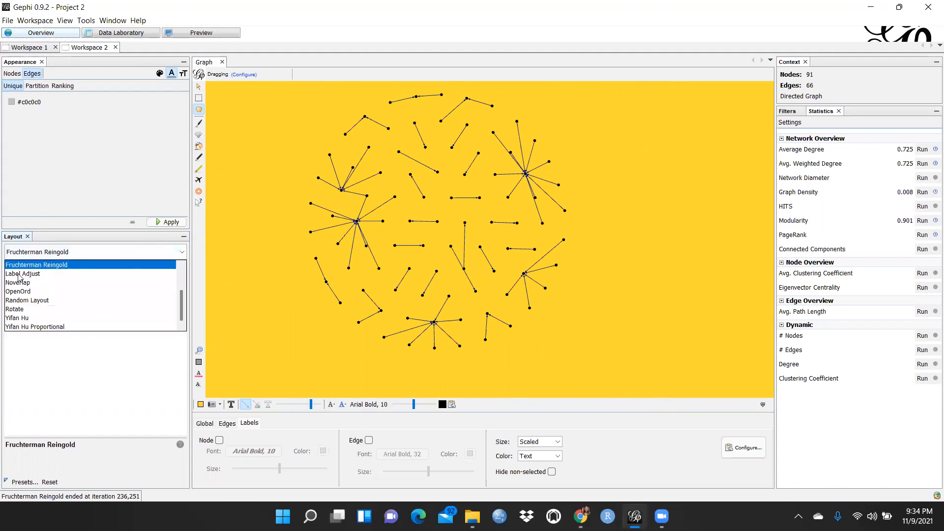
pyautogui.moveTo(183, 297); pyautogui.dragTo(187, 269)
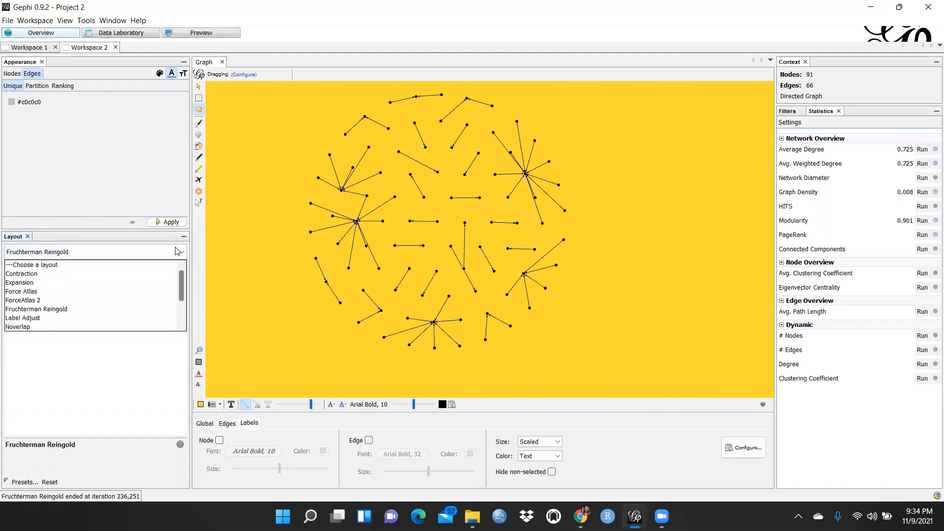
pyautogui.click(55, 267)
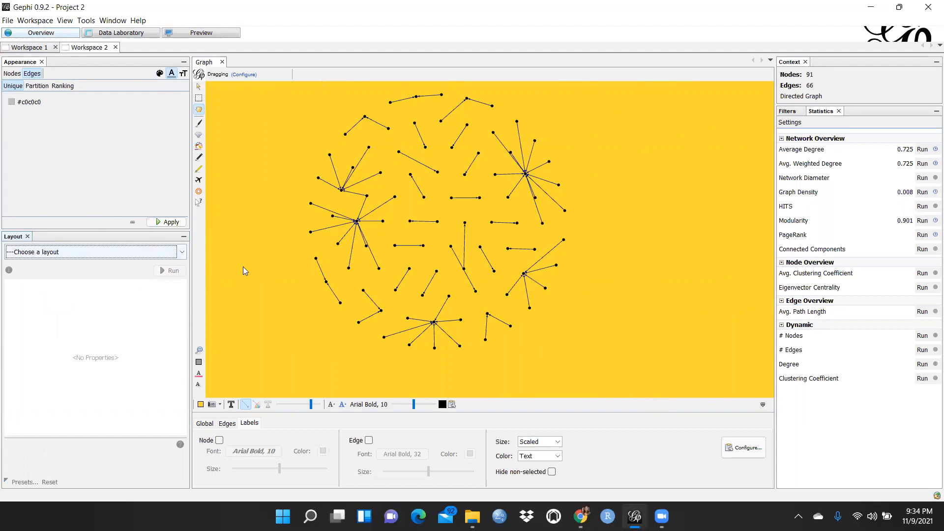
pyautogui.click(123, 251)
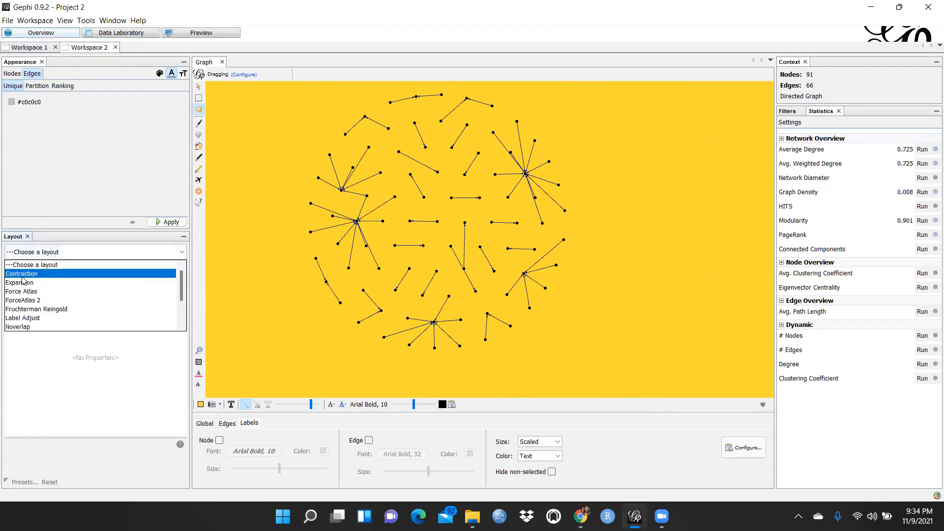
pyautogui.click(22, 274)
pyautogui.click(170, 271)
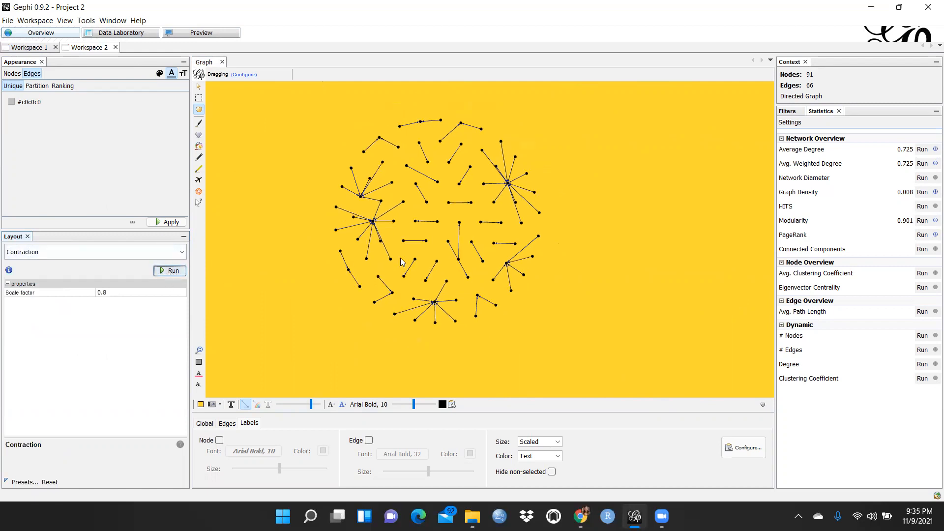
pyautogui.click(31, 36)
pyautogui.scroll(-3, 547, 200)
pyautogui.scroll(5, 546, 200)
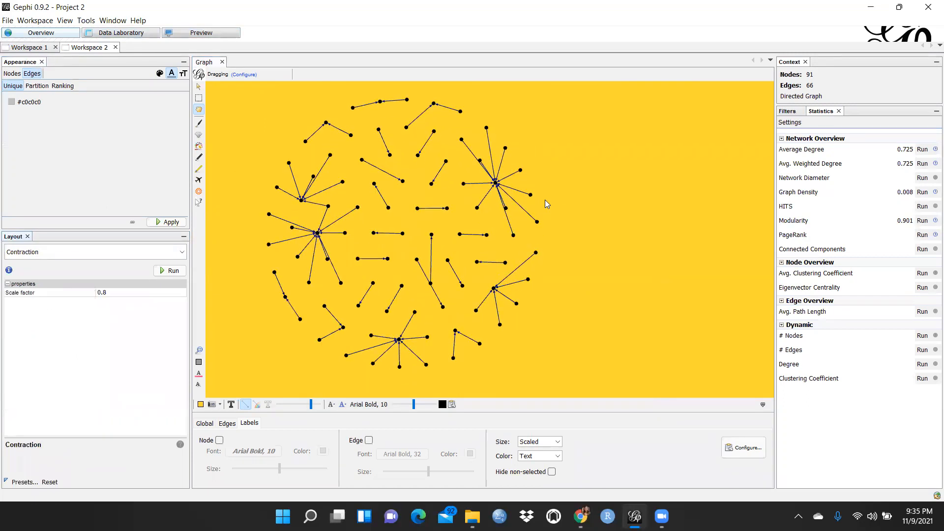
pyautogui.scroll(-3, 545, 199)
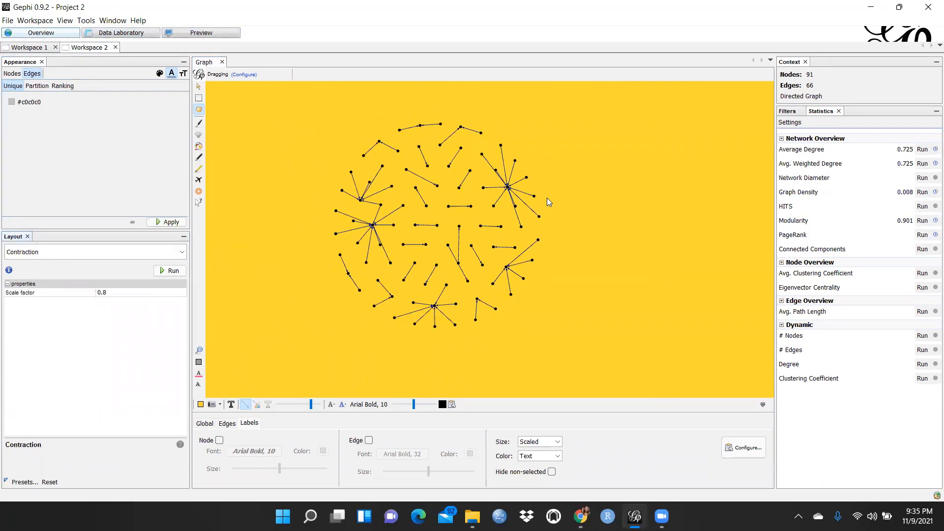